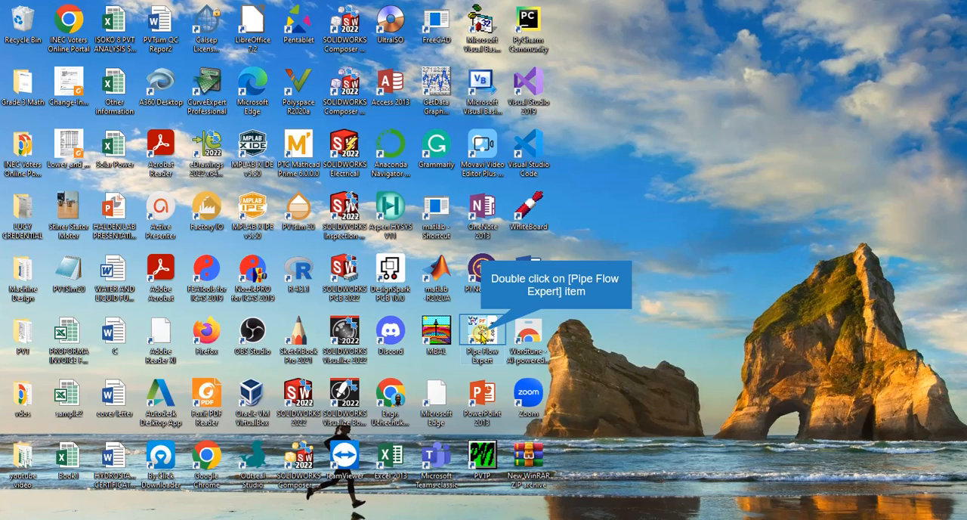
Step: Open Pipe Flow Expert and place a tank in the upper-left area of the empty drawing
double_click(482, 335)
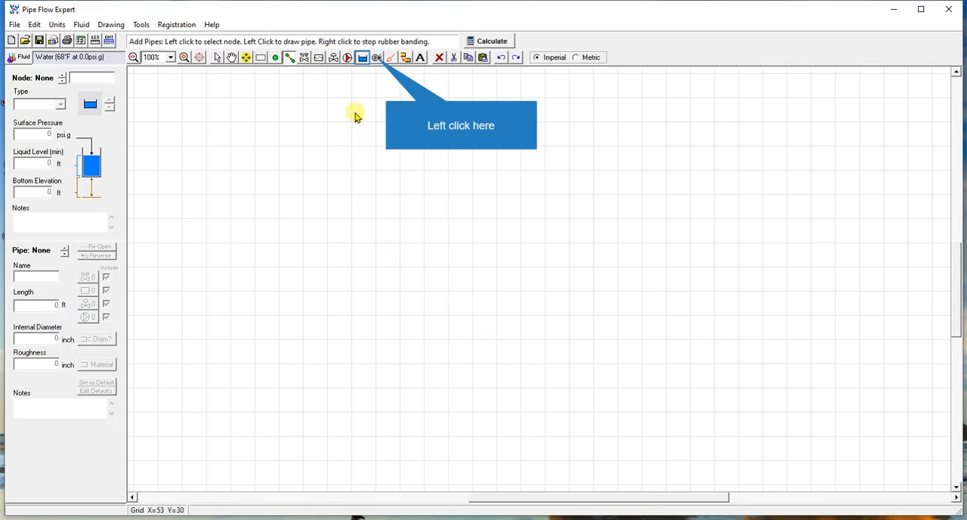
click(362, 58)
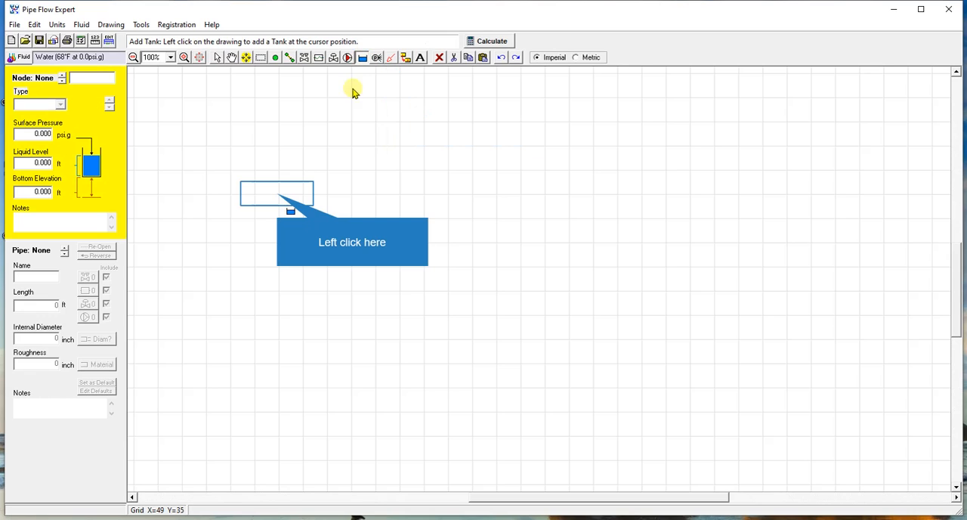
click(277, 197)
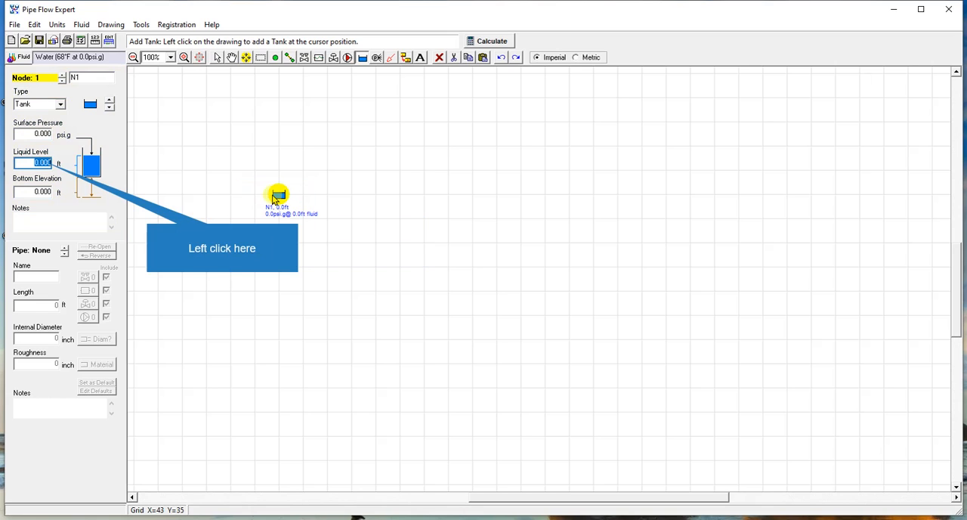
Step: Set the first tank's liquid level to 2 ft and its bottom elevation to 500 ft
click(43, 162)
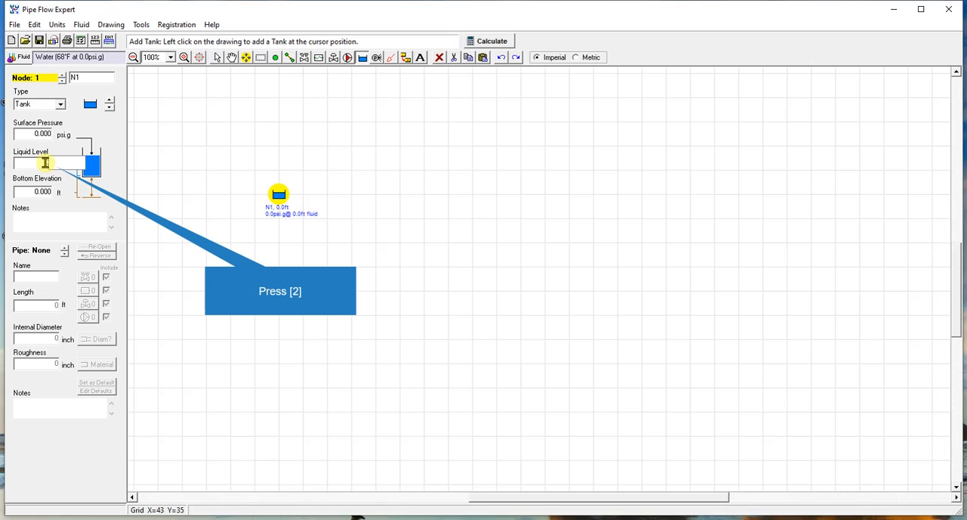
click(45, 192)
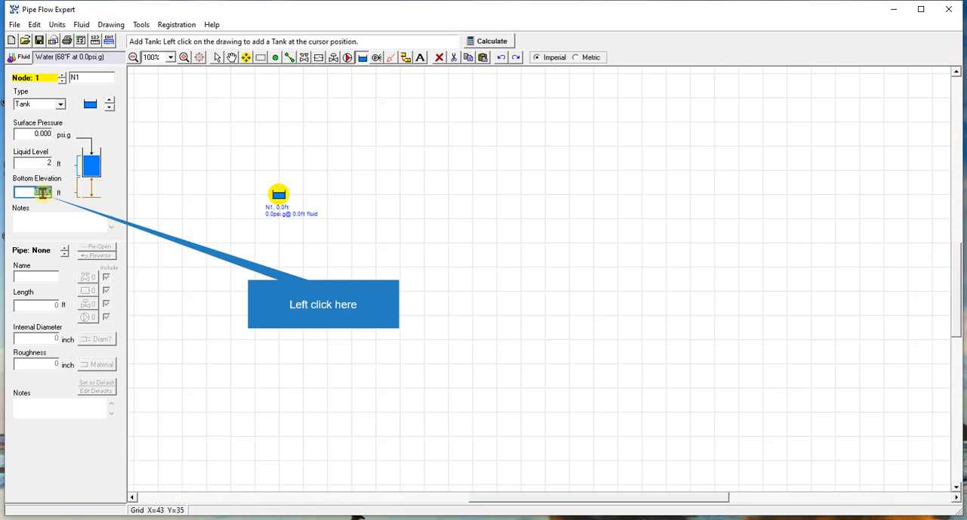
click(44, 192)
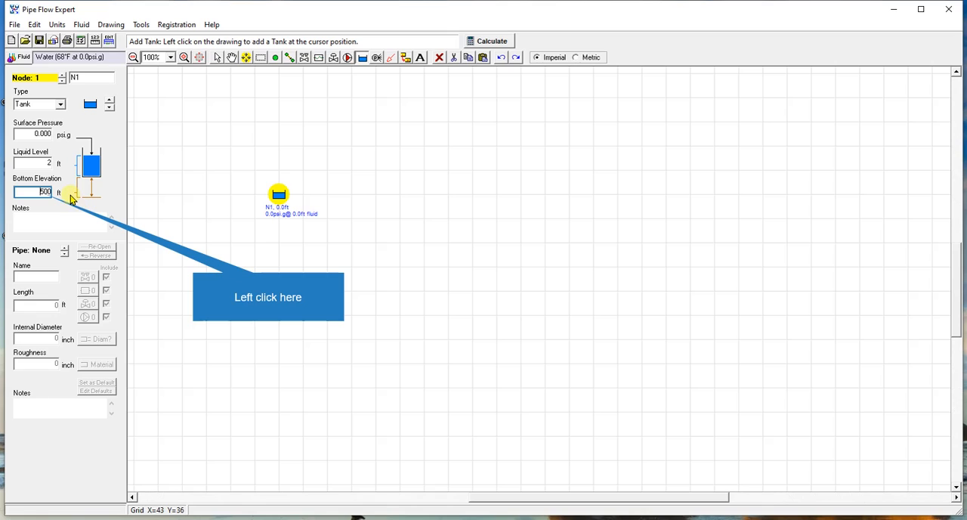
click(39, 193)
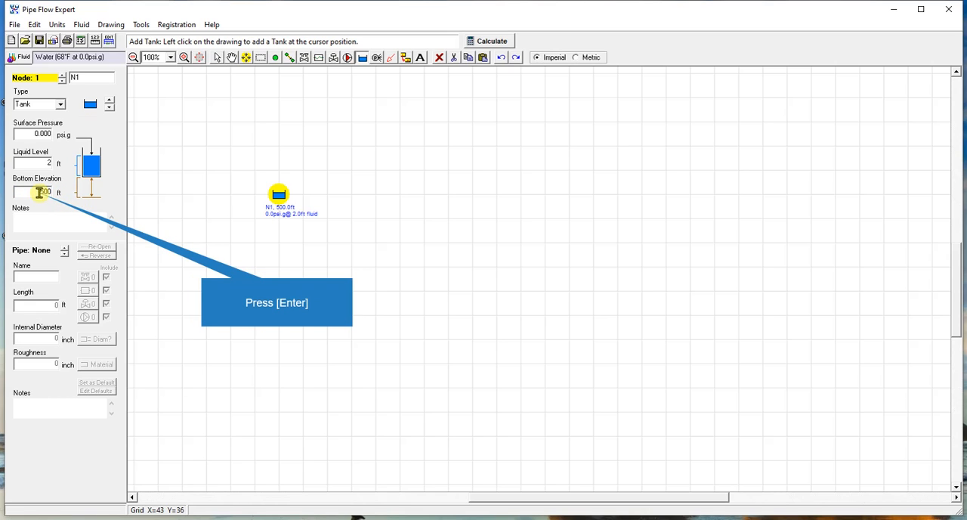
key(Return)
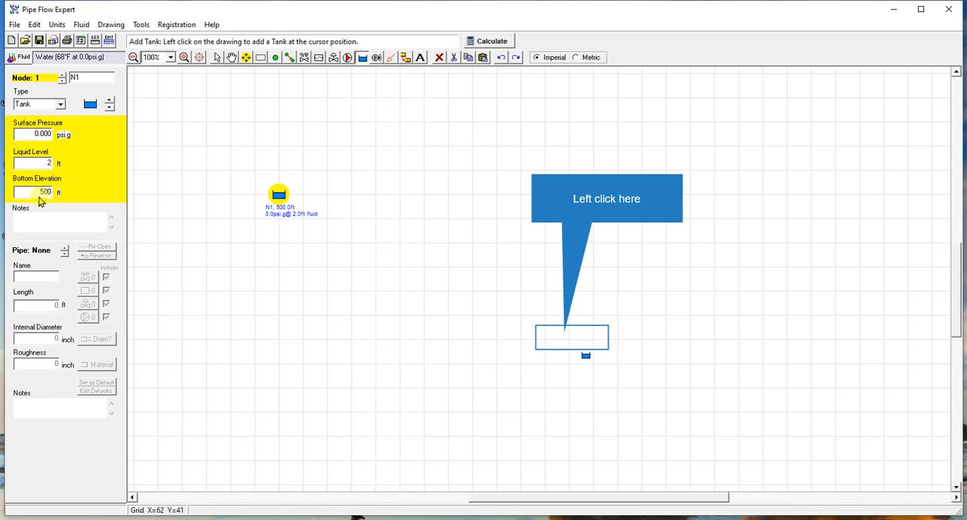
Step: Add a second tank below and to the right of the first, with liquid level 2 ft and bottom elevation 150 ft
click(572, 342)
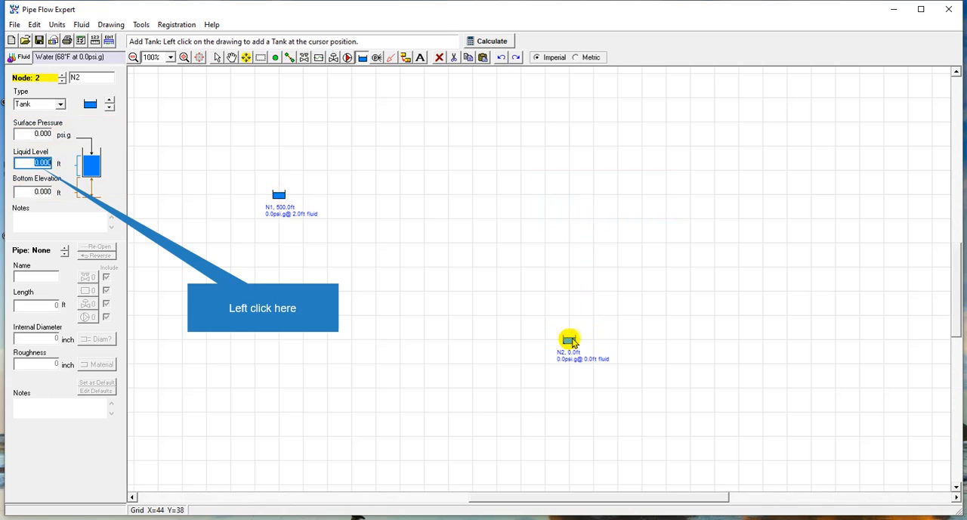
click(42, 164)
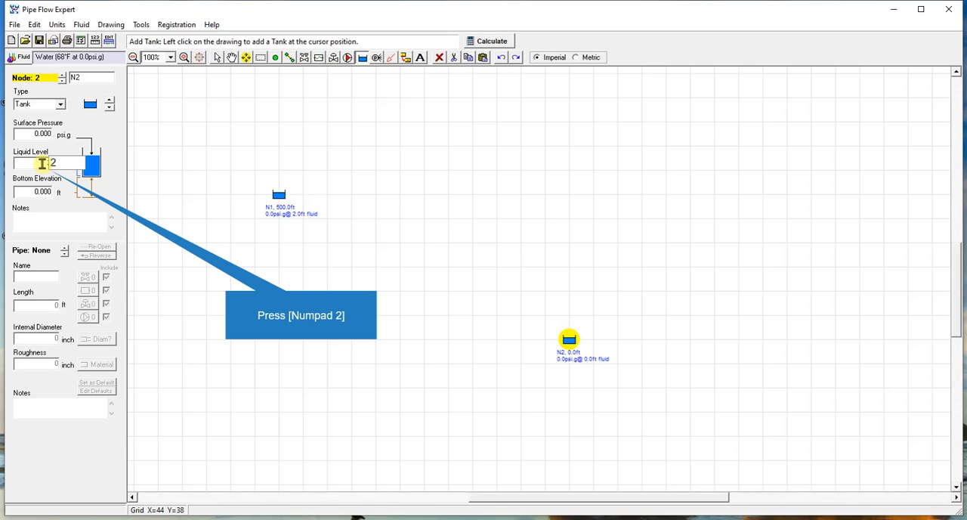
key(Tab)
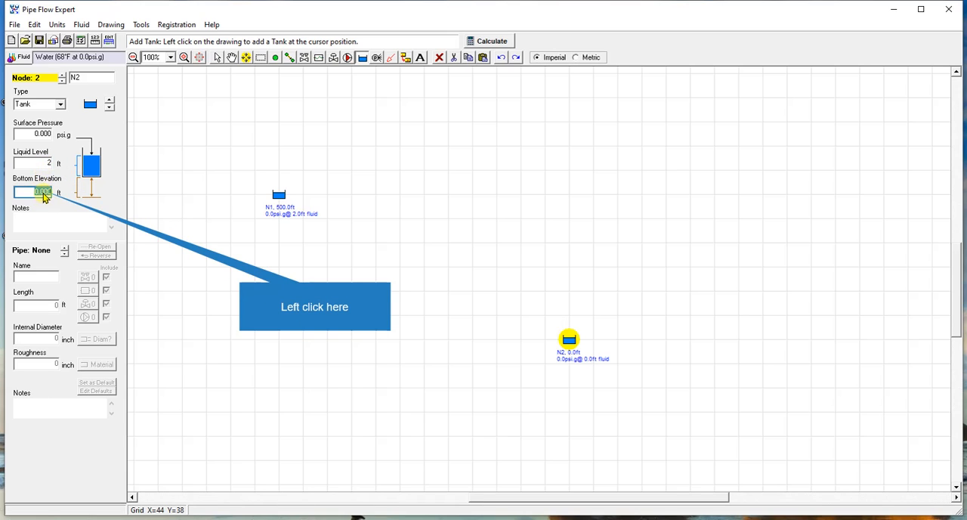
click(44, 192)
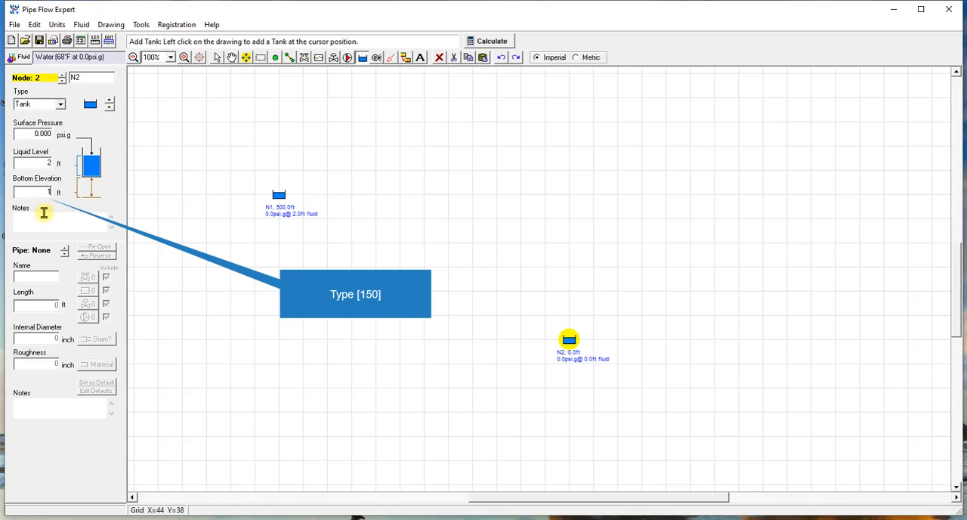
text(50)
key(Return)
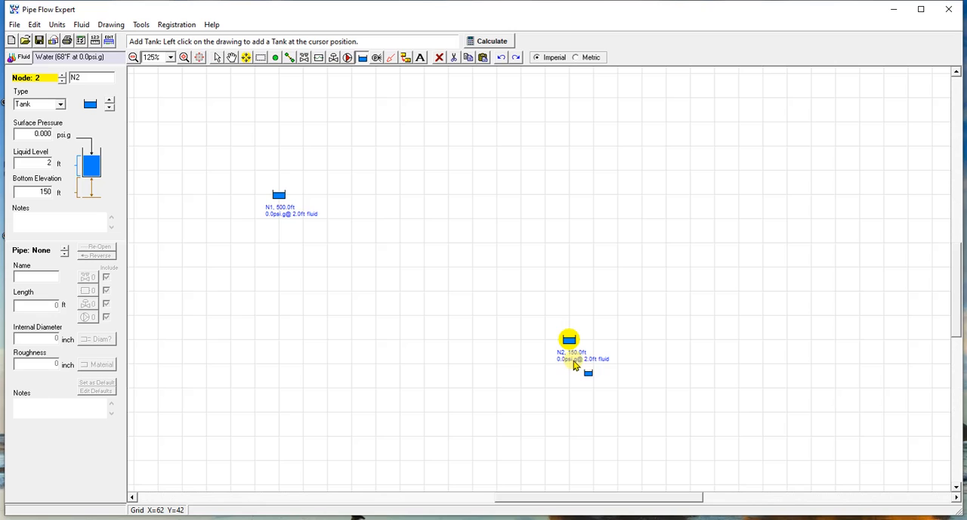
Step: Examine the elevation, surface pressure and fluid level labels of both tanks on the drawing
scroll(572, 365, up, 3)
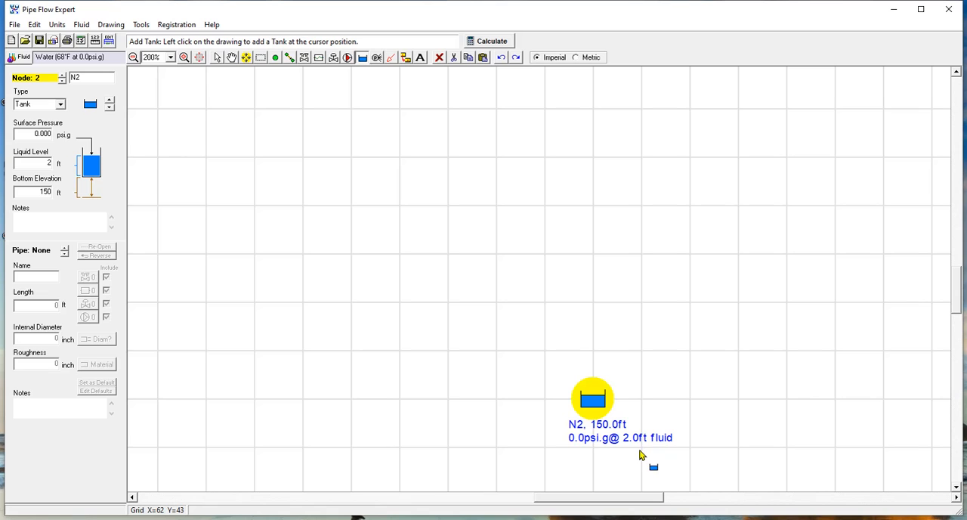
scroll(639, 455, down, 4)
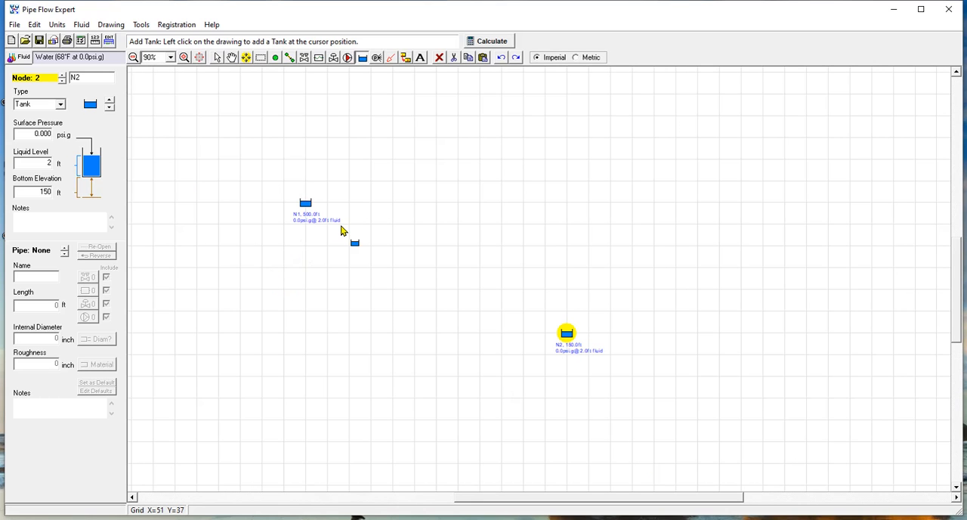
scroll(344, 231, up, 1)
scroll(278, 210, up, 1)
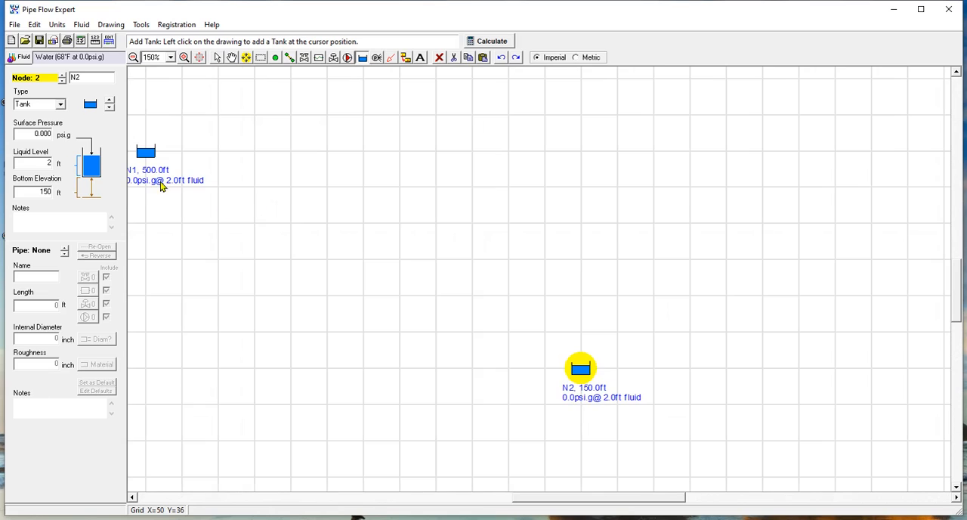
scroll(149, 177, up, 1)
scroll(148, 177, down, 3)
scroll(220, 192, up, 1)
scroll(174, 189, up, 1)
scroll(145, 187, down, 1)
scroll(141, 190, down, 2)
scroll(227, 190, up, 1)
scroll(216, 199, up, 1)
scroll(125, 179, down, 2)
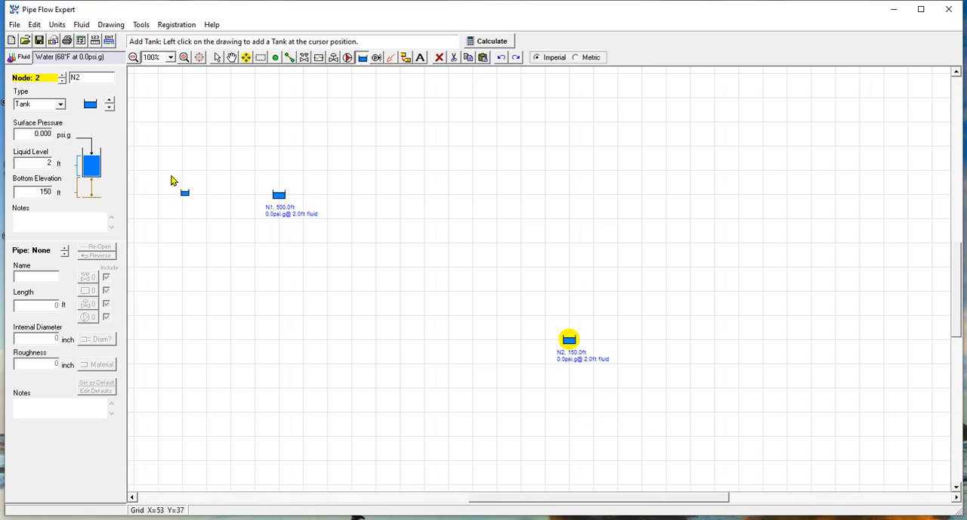
scroll(415, 225, up, 1)
scroll(415, 225, up, 1)
scroll(414, 224, down, 1)
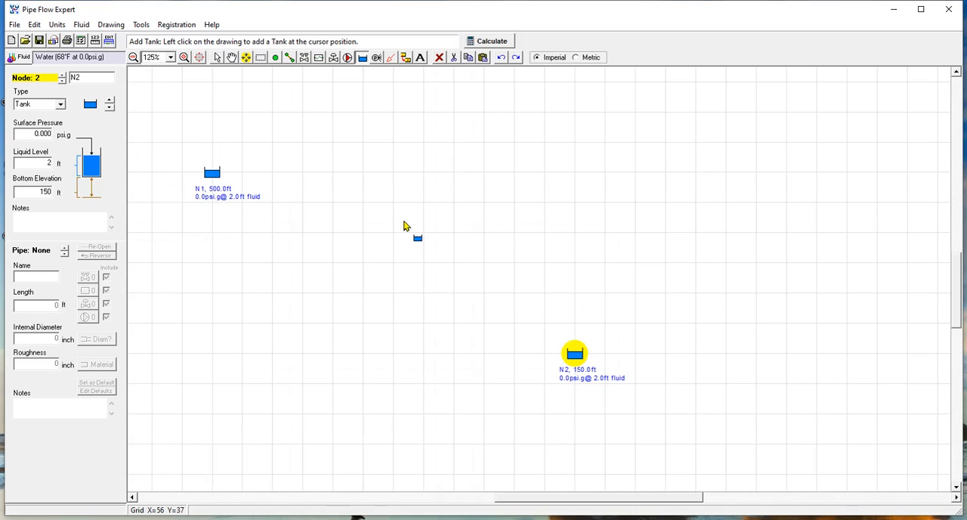
Step: Draw a pipe from tank N1 straight down to a new node level with tank N2
click(291, 61)
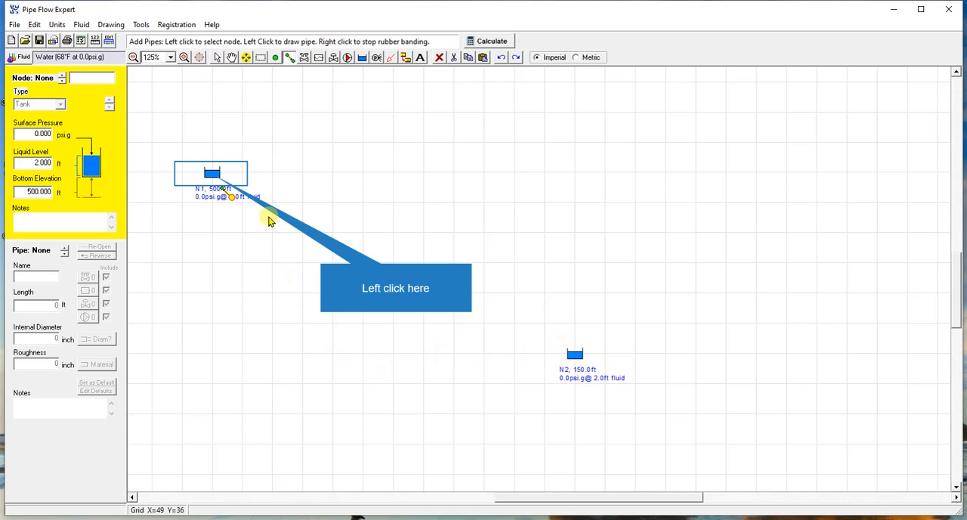
click(212, 177)
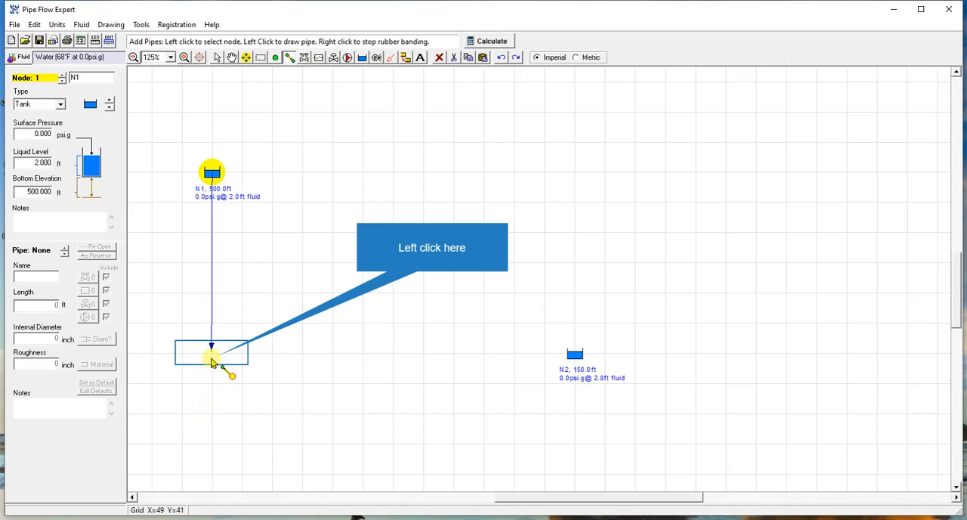
click(212, 355)
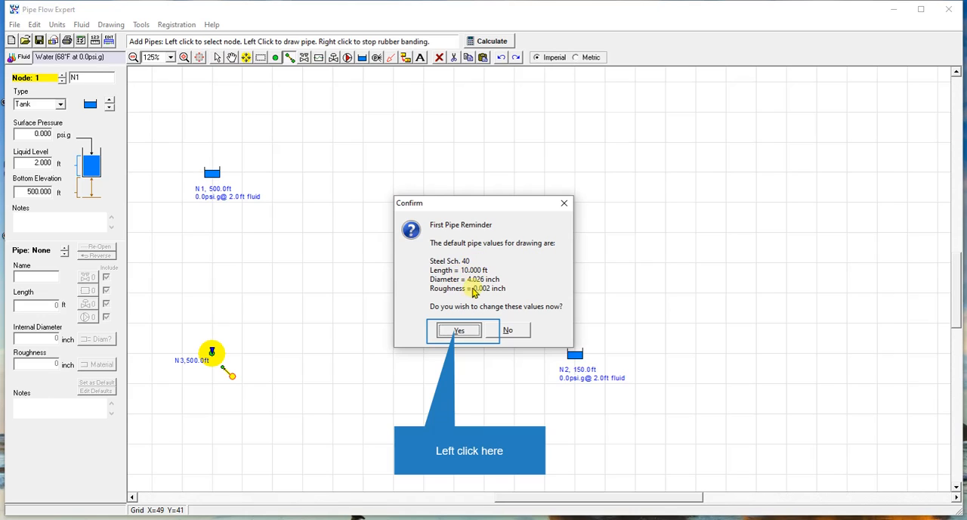
Step: Choose to change the default pipe values, and in its material data set nominal size 16 and internal diameter 15.5 inch
click(462, 332)
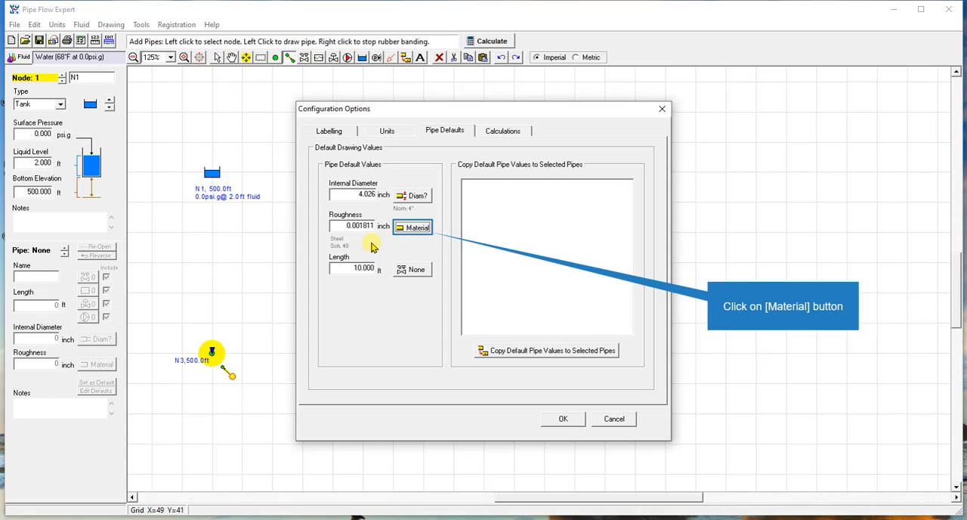
click(416, 230)
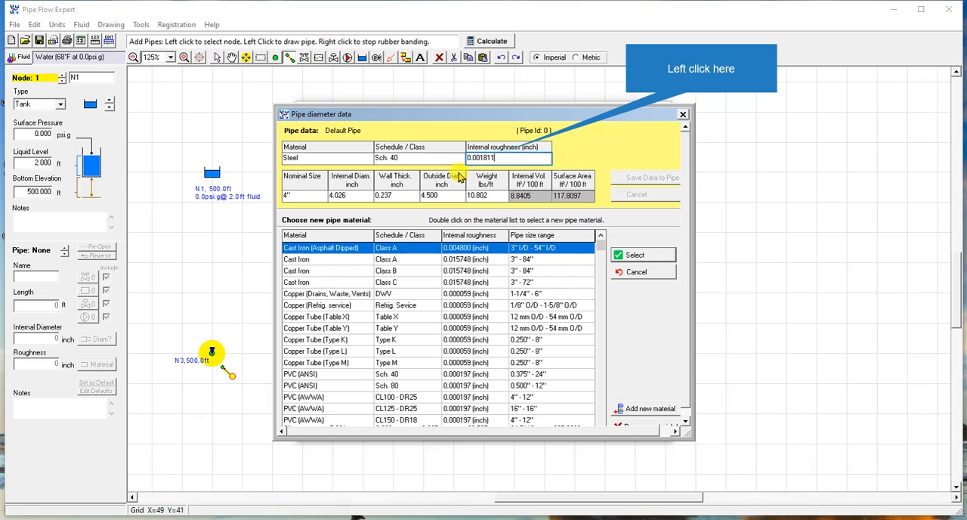
click(506, 157)
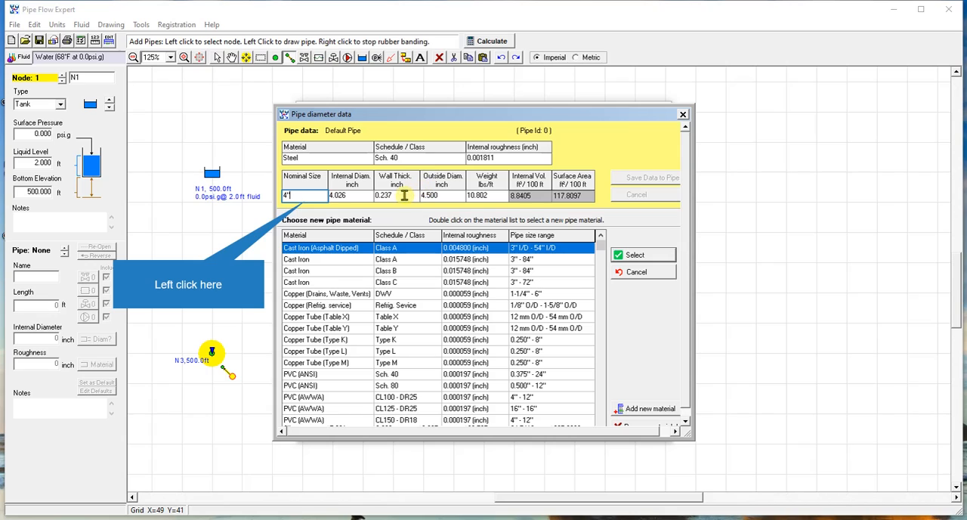
click(308, 196)
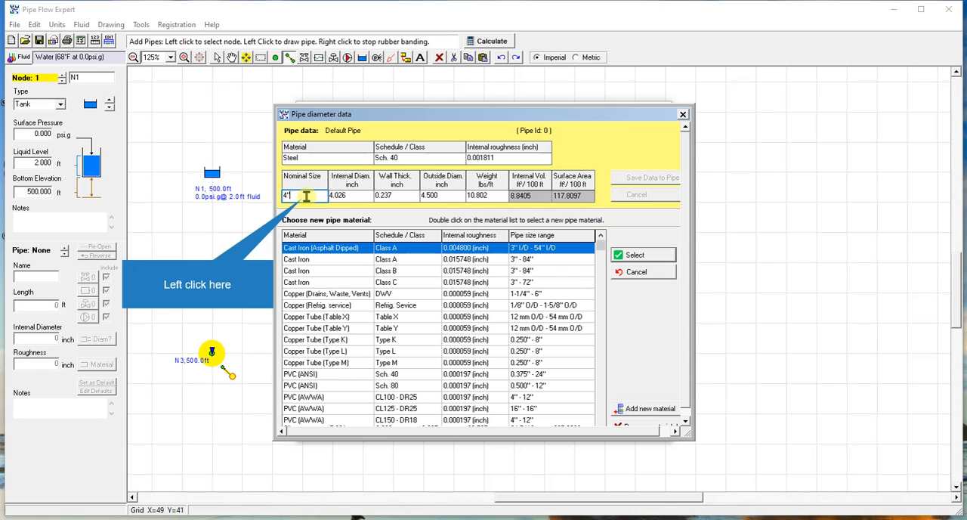
click(307, 197)
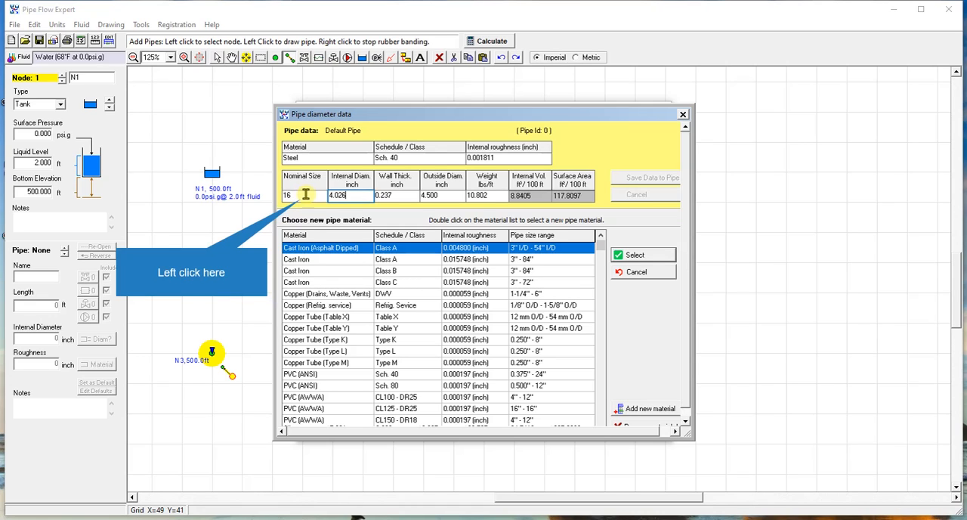
click(334, 195)
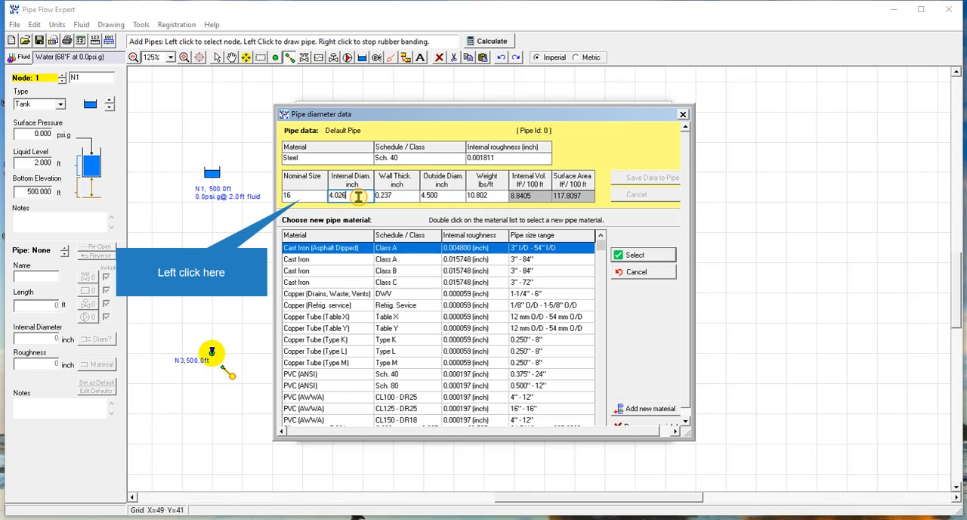
click(358, 197)
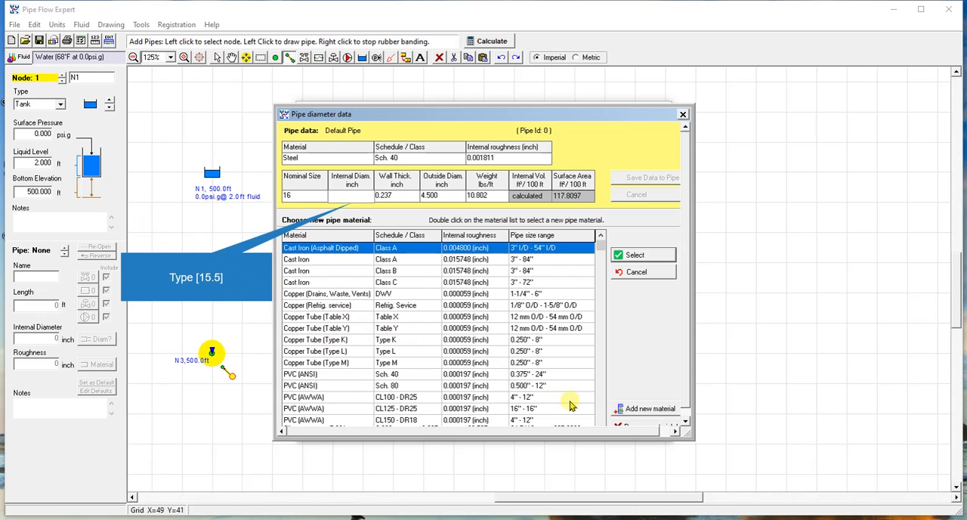
text(15.5)
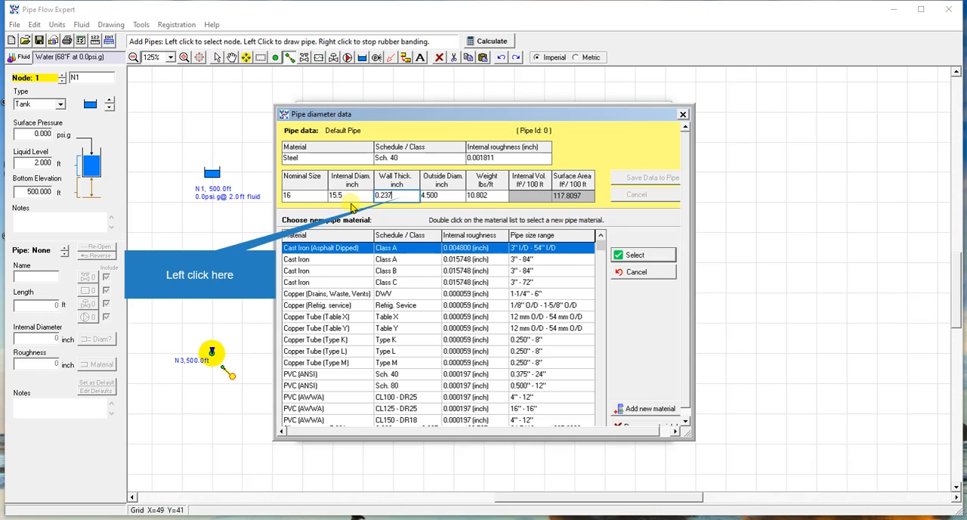
Step: Set the default pipe's wall thickness to 0.250 inch and its outside diameter to 16 inch
click(373, 200)
click(408, 195)
key(BackSpace)
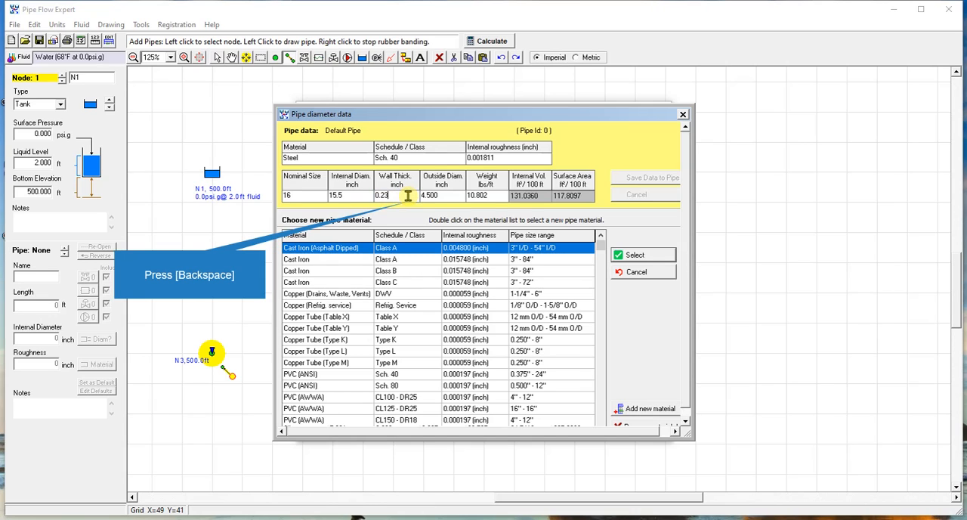
key(BackSpace)
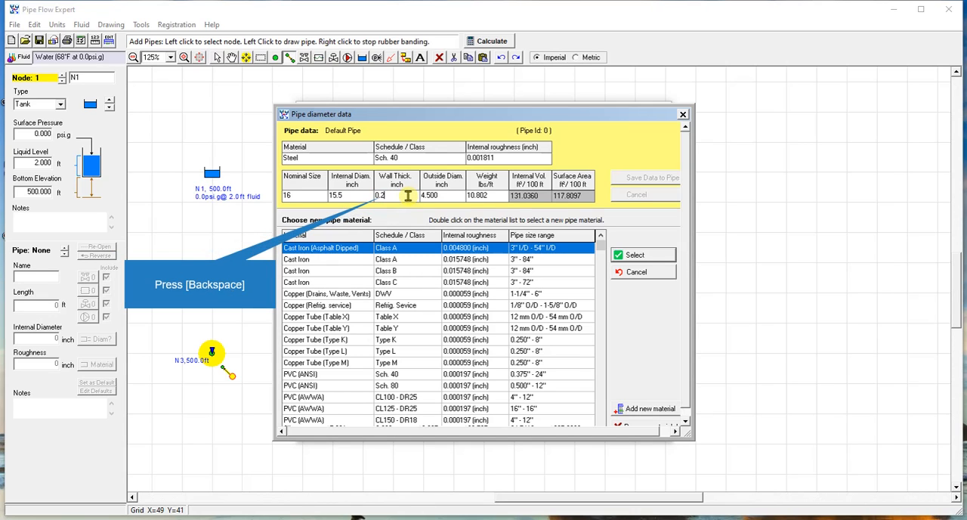
text(50)
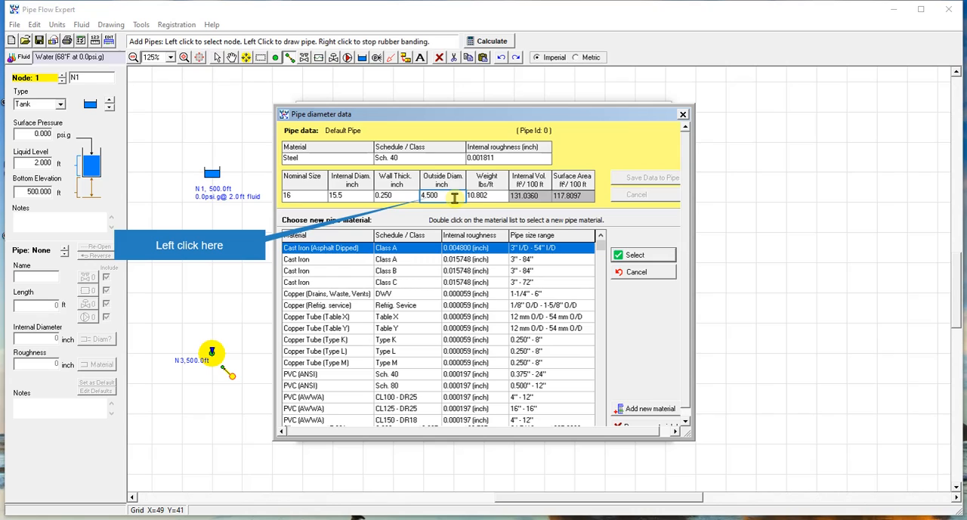
drag(450, 197, 393, 198)
key(BackSpace)
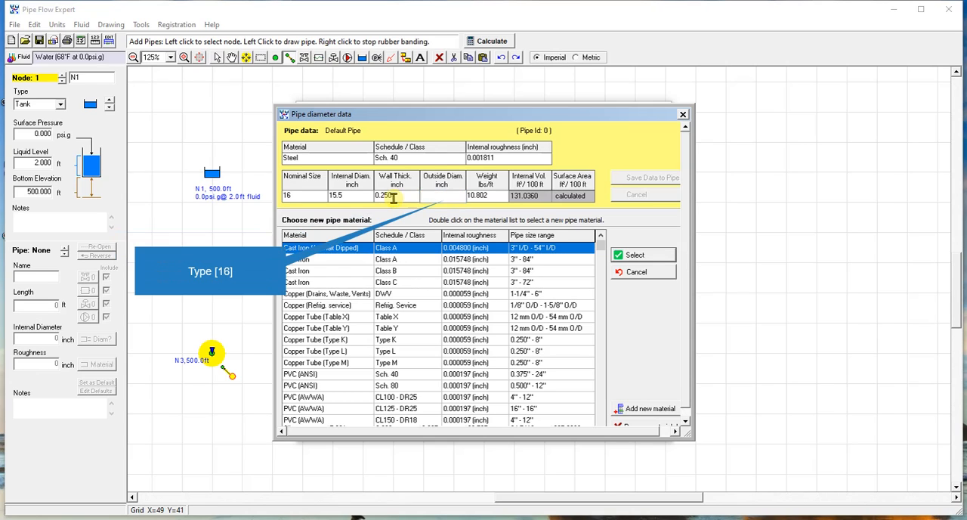
text(16)
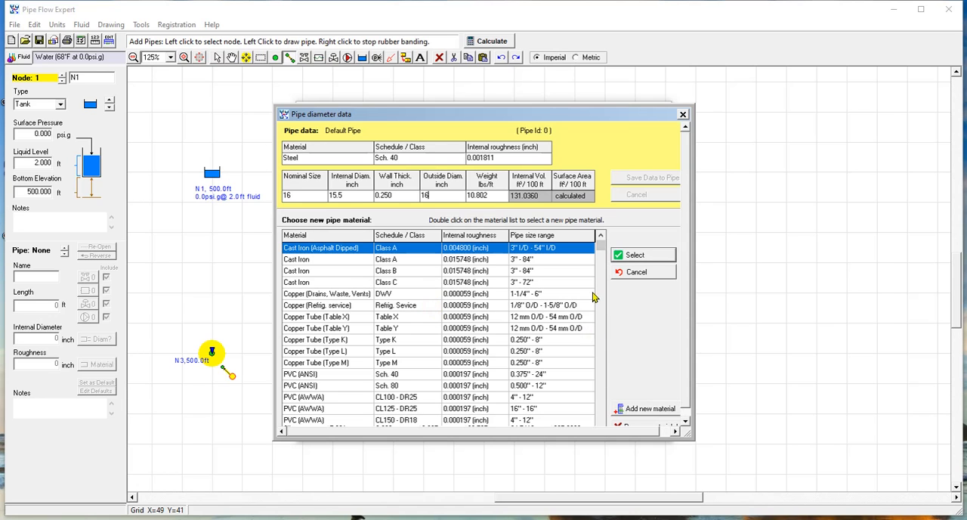
drag(603, 254, 603, 415)
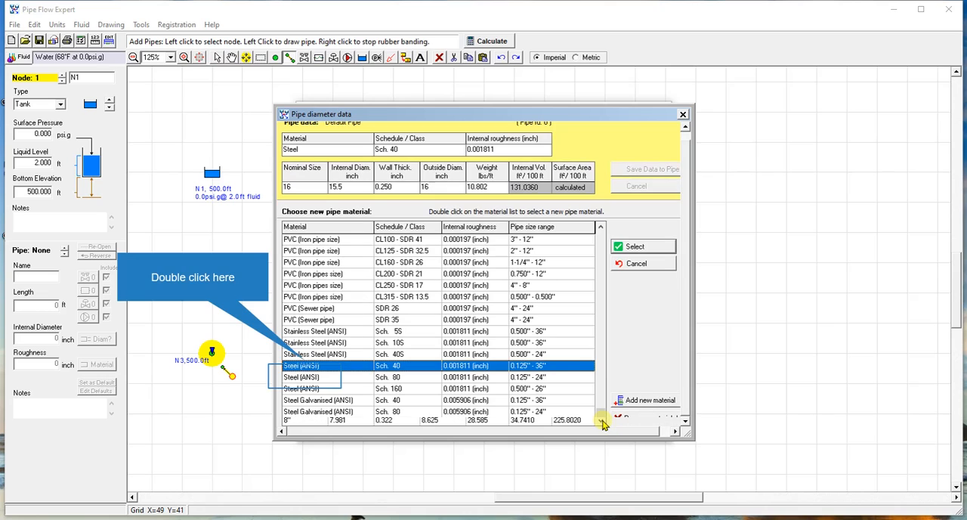
double_click(306, 381)
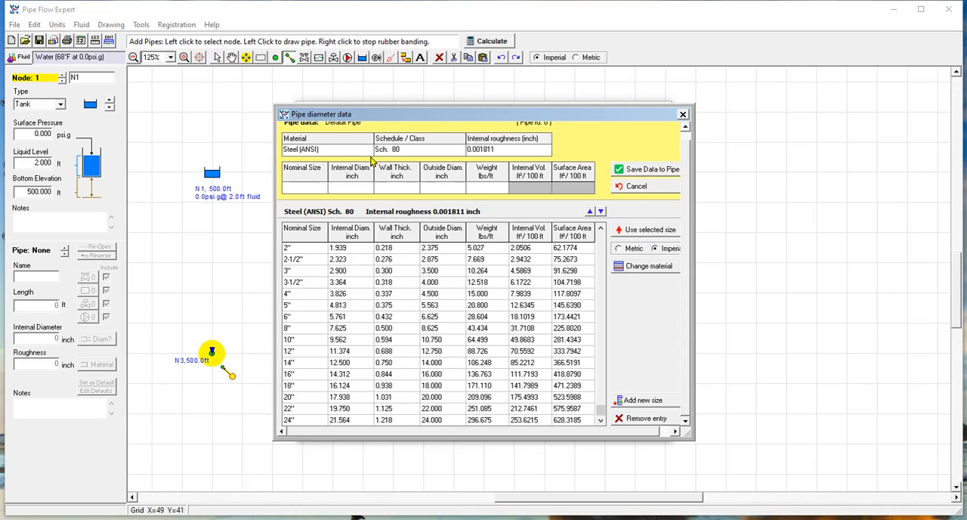
double_click(336, 148)
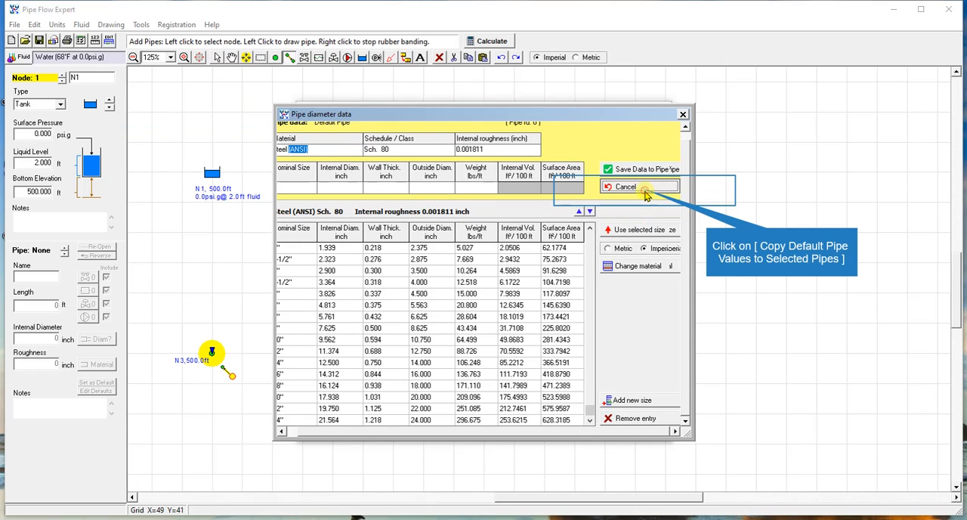
click(646, 188)
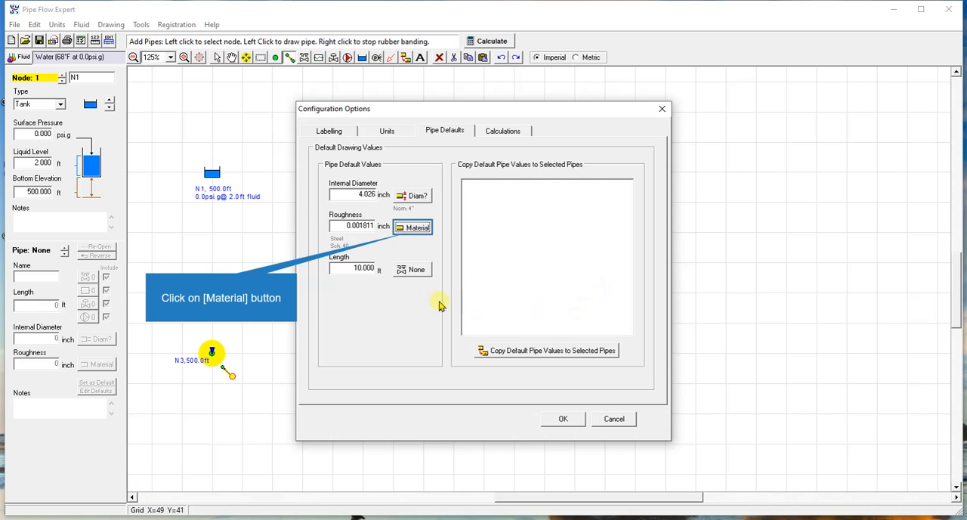
Step: Reopen the default pipe's material data and choose Steel (ANSI) Sch. 40 as the pipe material
click(415, 228)
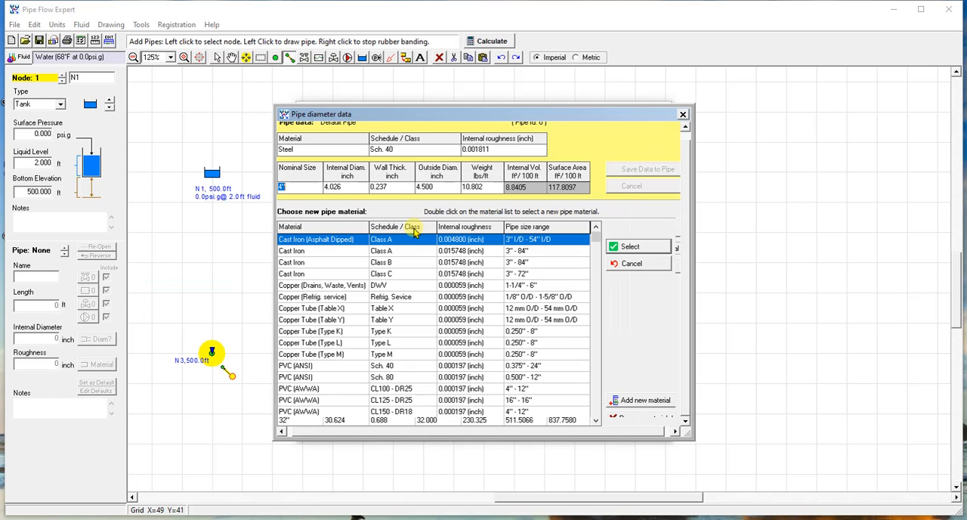
click(416, 321)
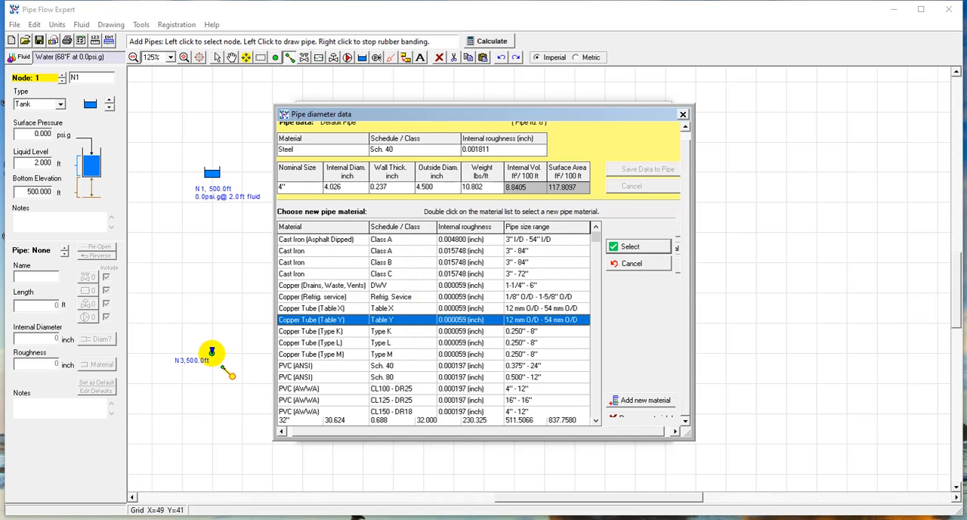
scroll(491, 312, down, 7)
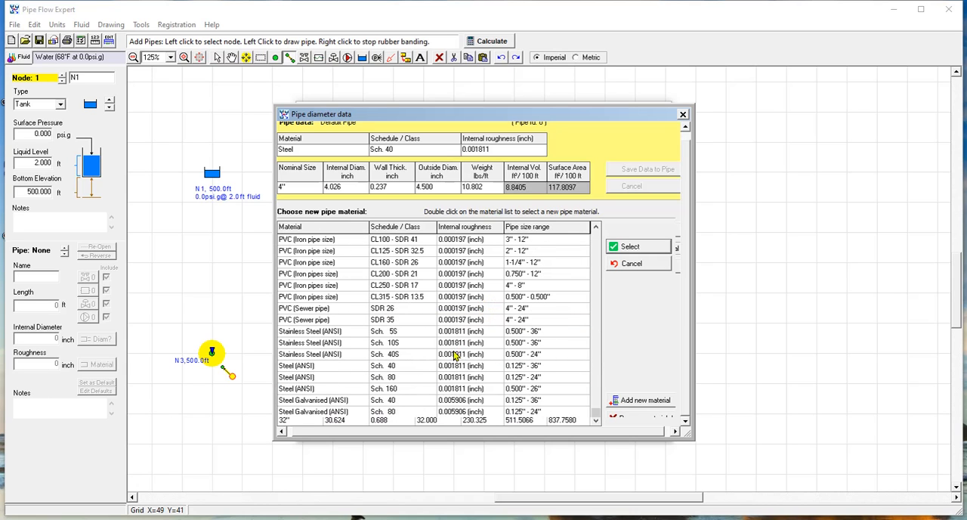
click(297, 367)
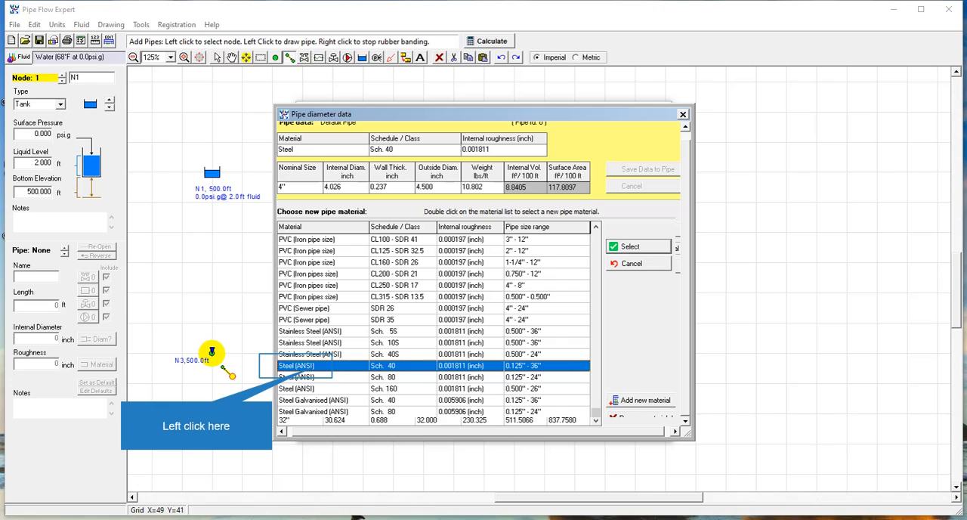
double_click(297, 366)
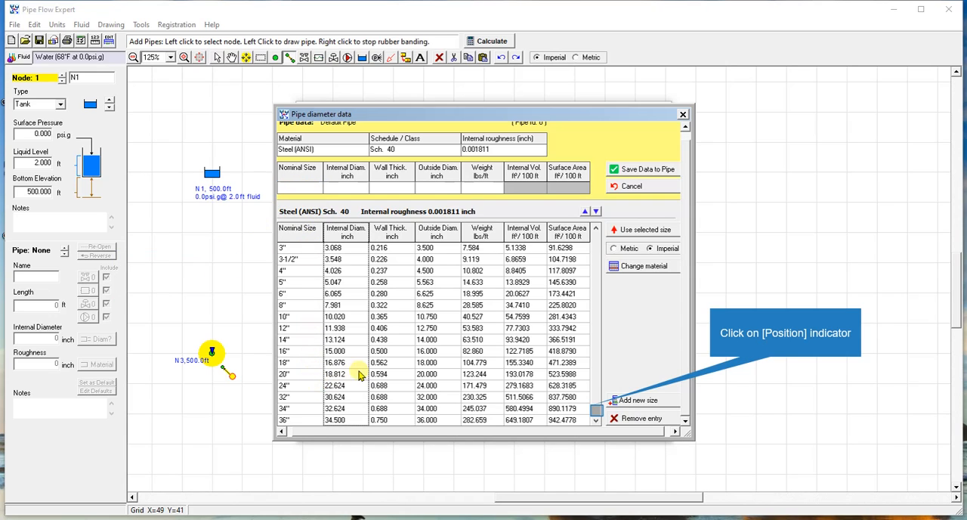
click(597, 413)
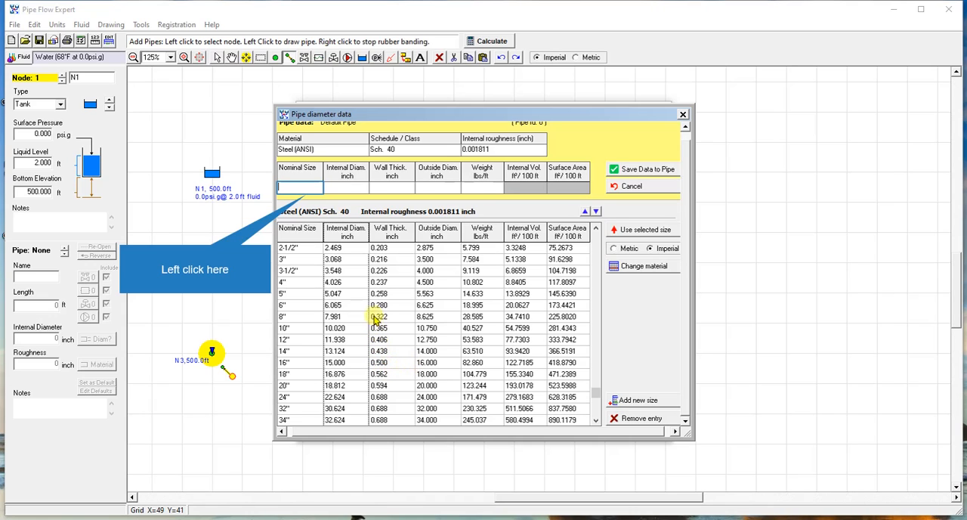
Step: Enter nominal size 16 and internal diameter 15.5 inch for the Steel (ANSI) Sch. 40 default pipe
click(305, 187)
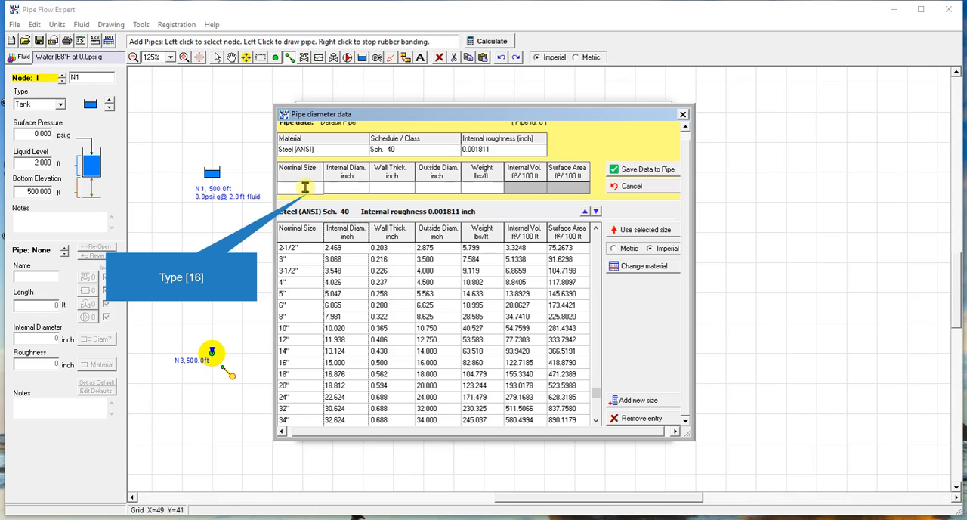
key(Tab)
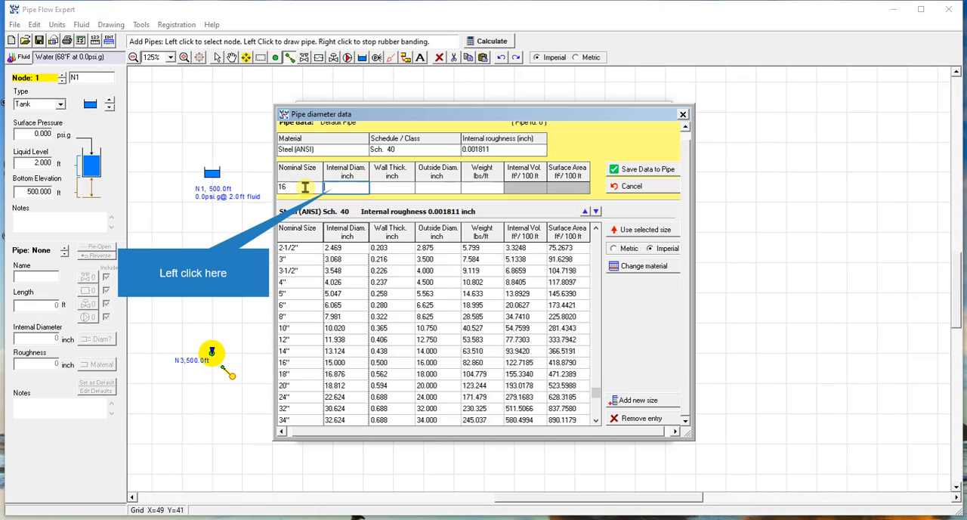
click(349, 188)
text(1)
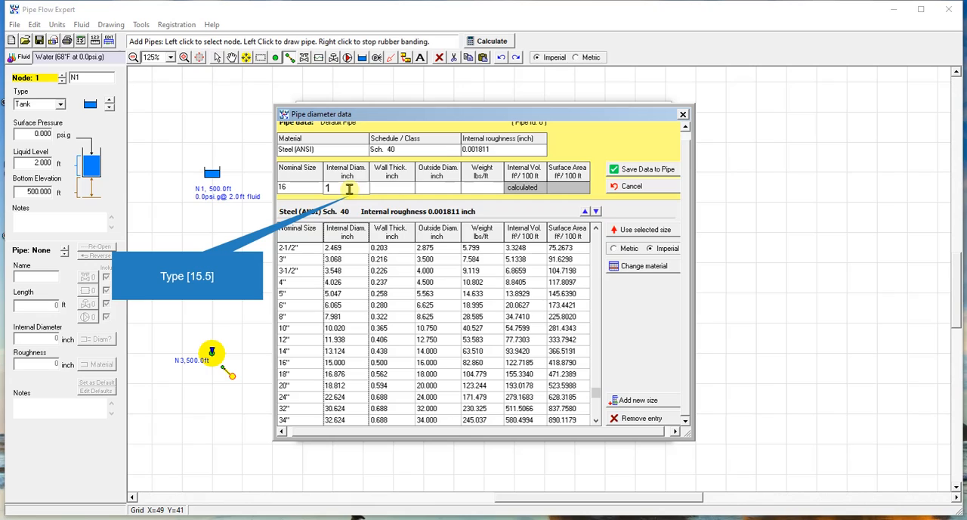
text(5.5)
key(Tab)
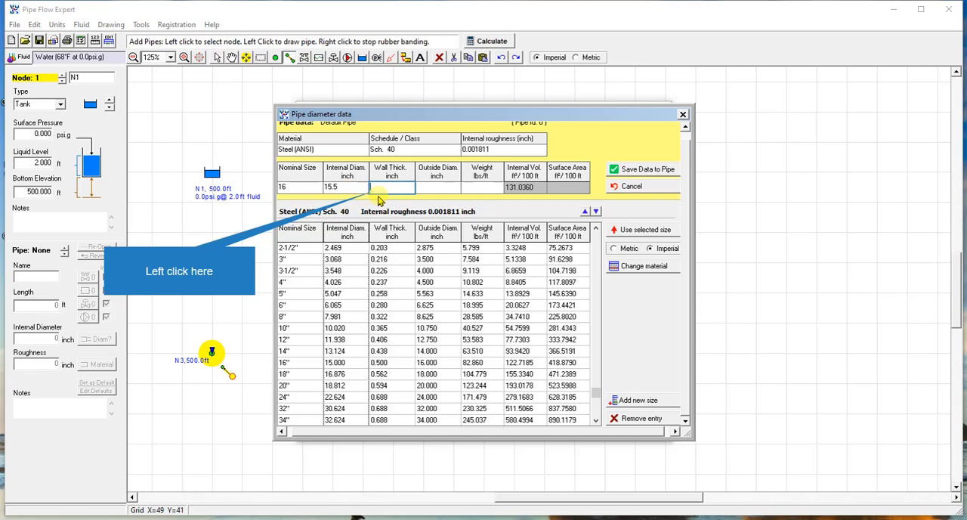
Step: Set the wall thickness to 0.250 inch and the outside diameter to 16 inch in the default pipe data
click(387, 186)
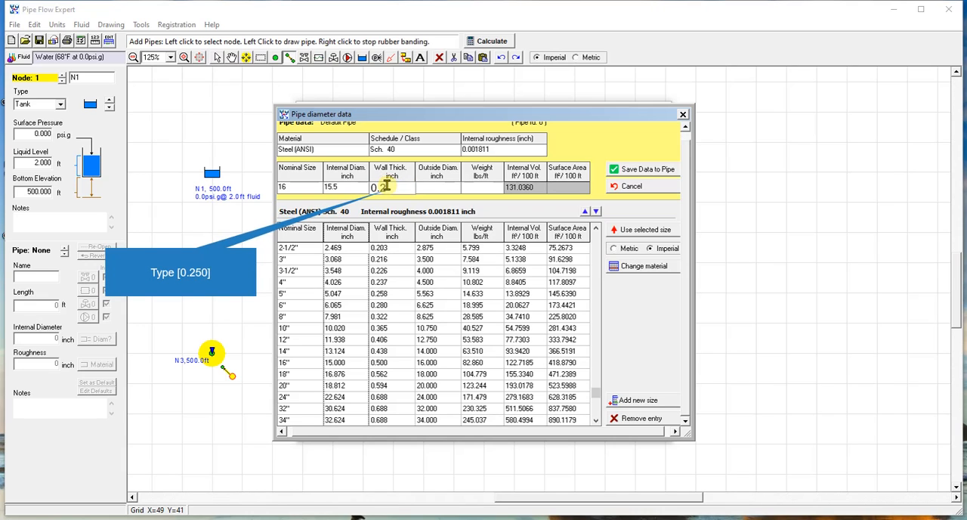
key(Tab)
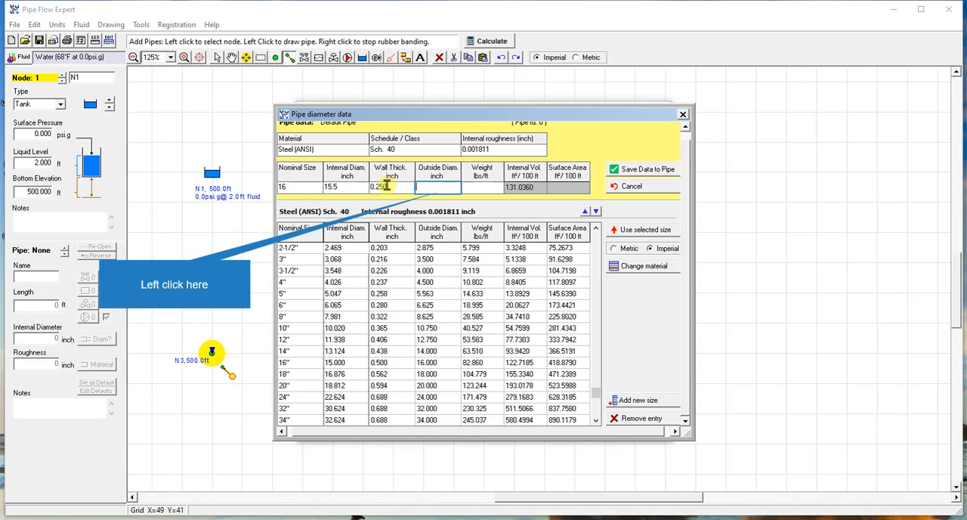
click(449, 185)
text(1)
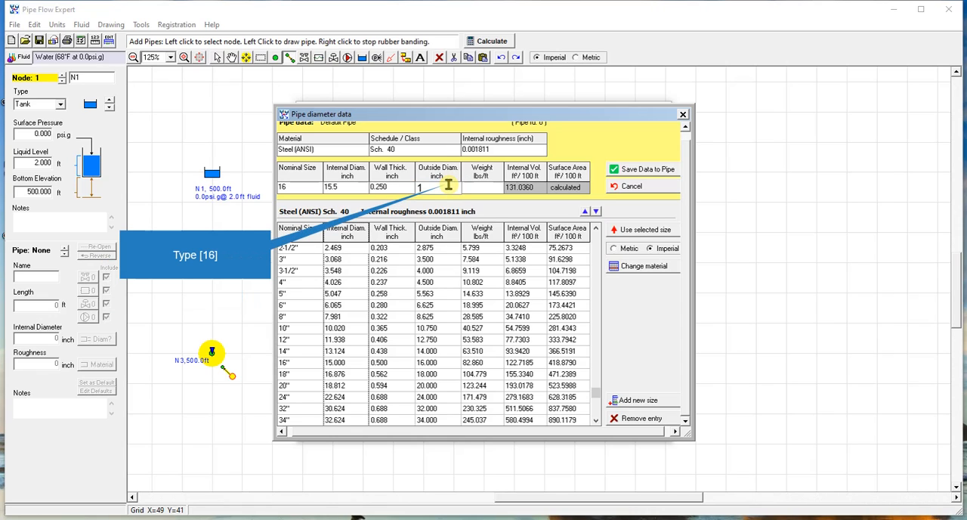
text(6)
key(Tab)
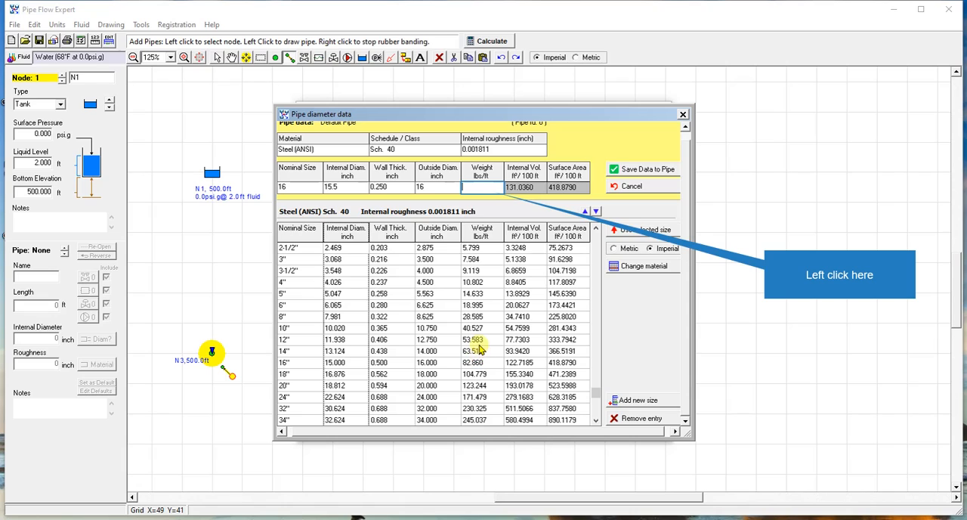
Step: Set the default pipe's weight to 82.860 lbs/ft and save the data to the pipe
click(476, 188)
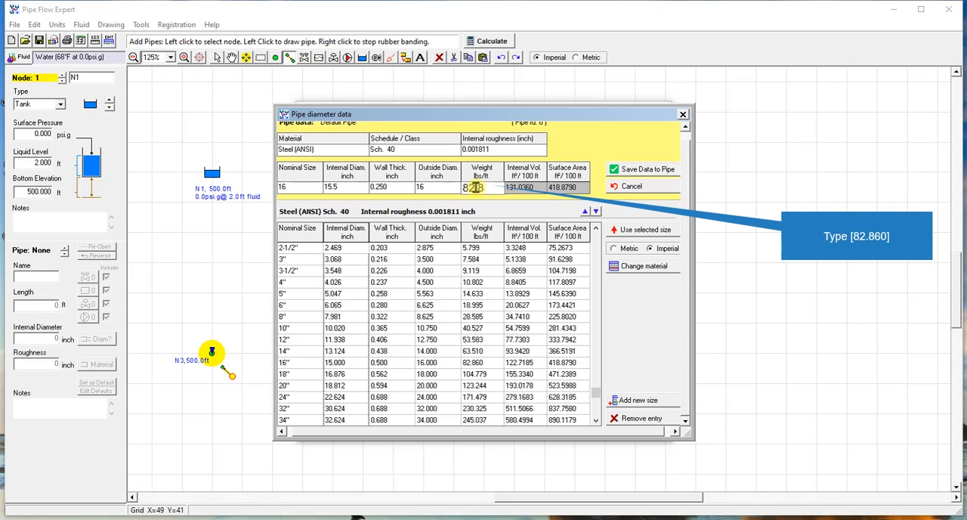
text(82.860)
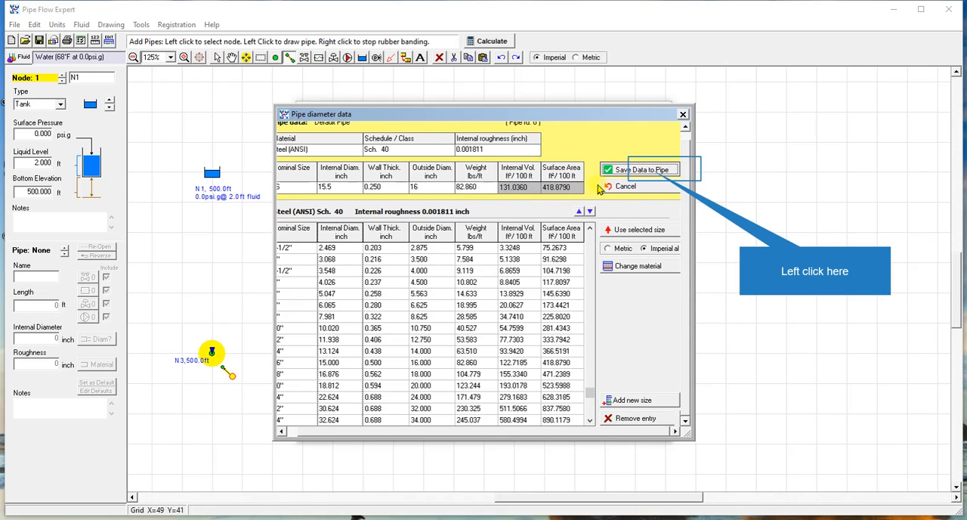
click(664, 171)
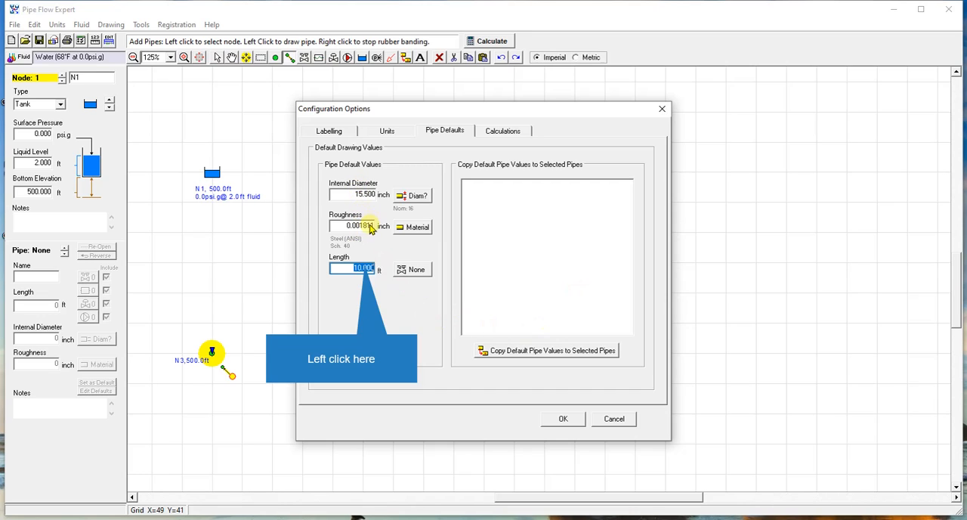
Step: Set the default pipe length to 1500 ft and apply the pipe default values
click(363, 270)
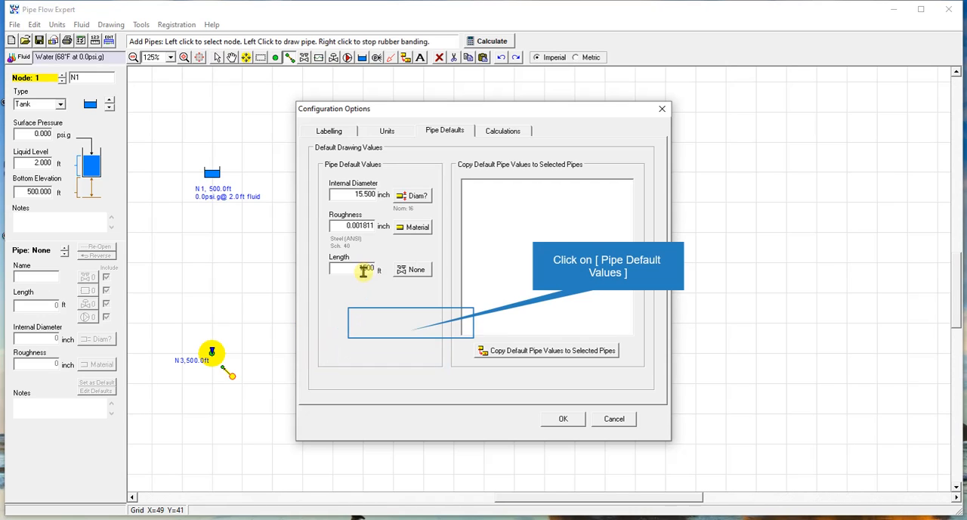
click(412, 326)
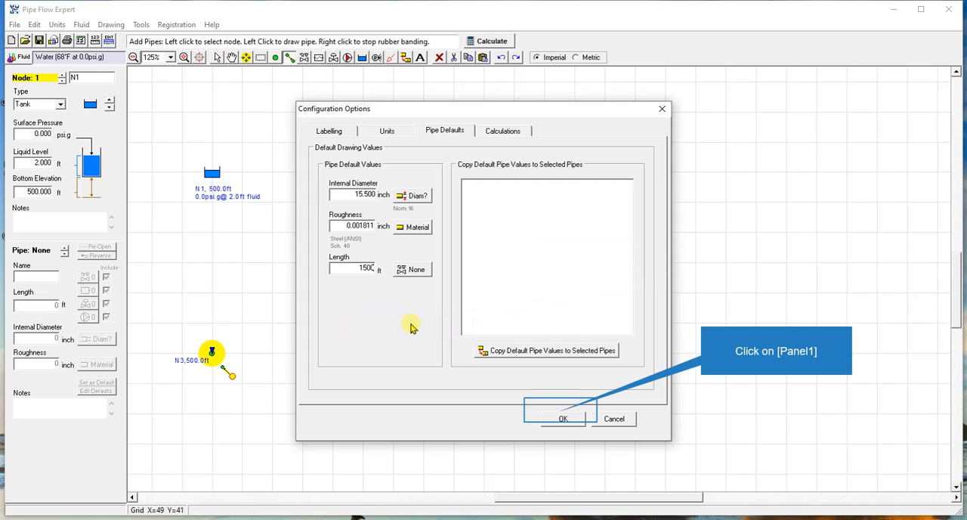
click(561, 414)
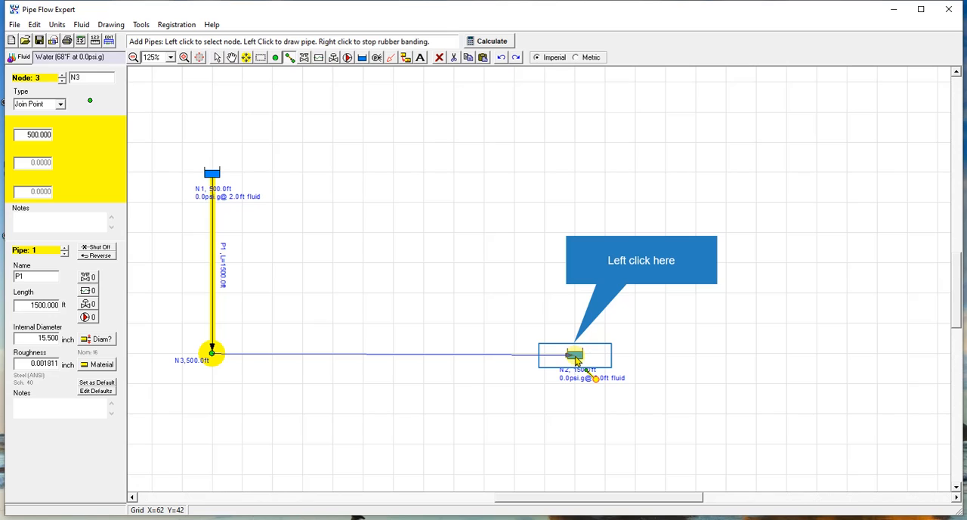
Step: Draw a pipe from node N3 across to tank N2 and stop drawing pipes
click(575, 355)
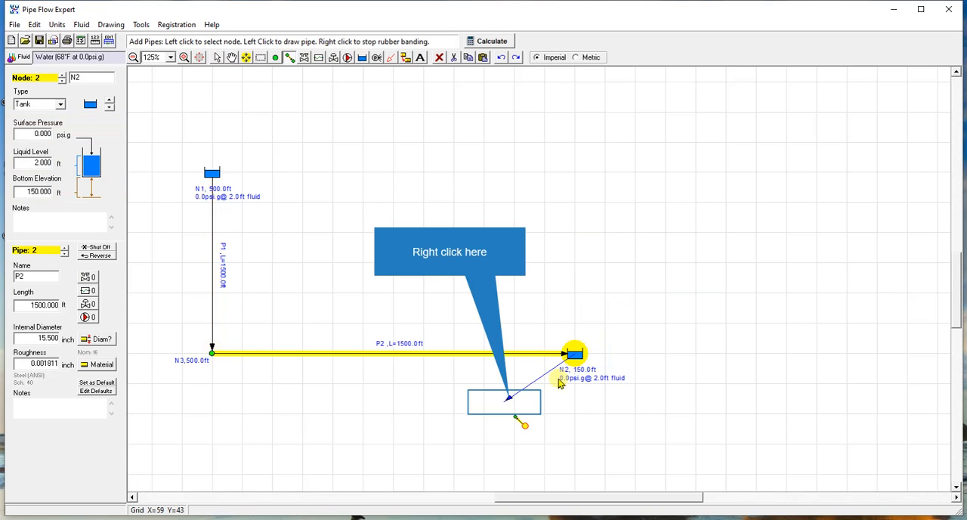
right_click(506, 406)
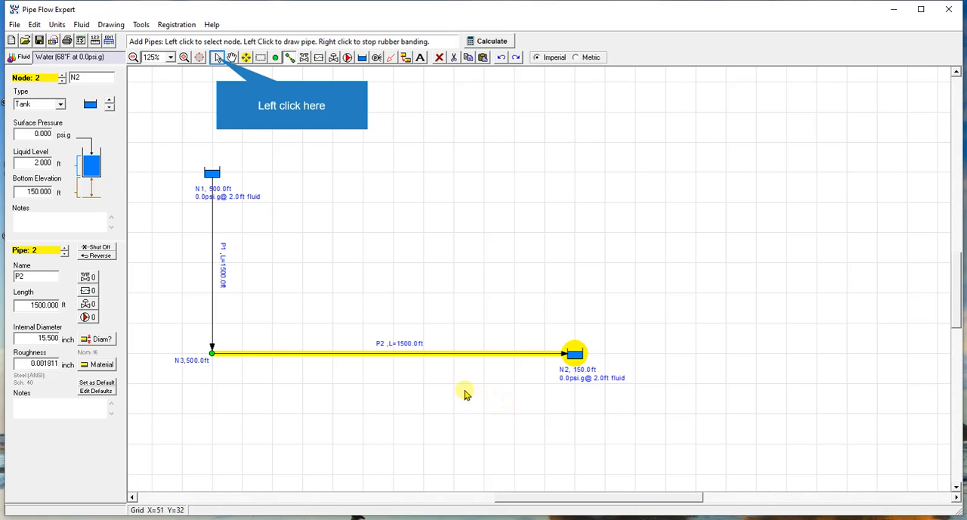
click(217, 58)
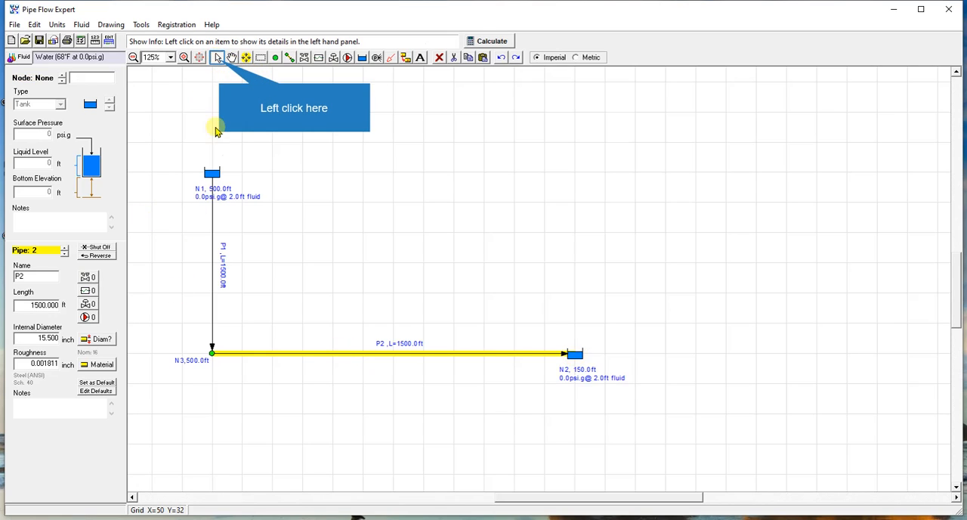
Step: Set the elevation of join point N3 to 150 ft
click(218, 61)
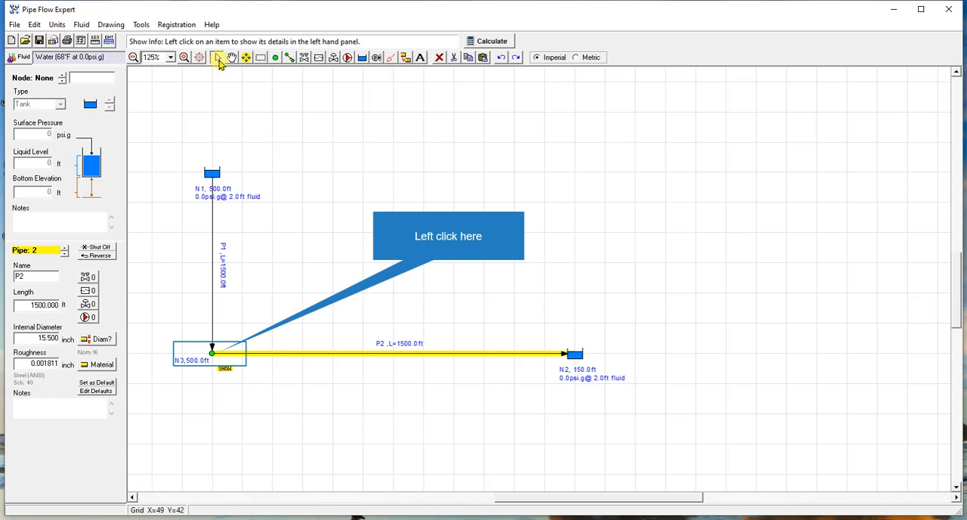
click(211, 355)
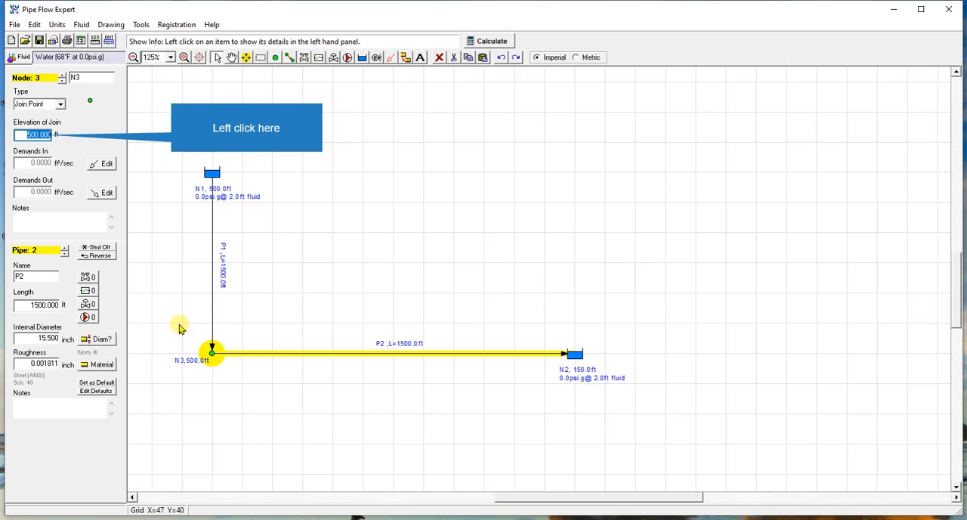
click(42, 133)
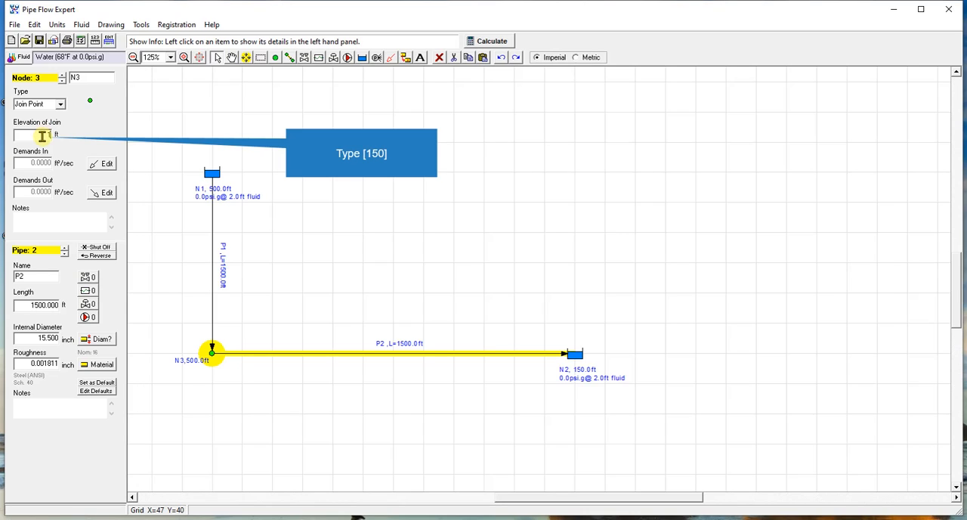
text(150)
key(Return)
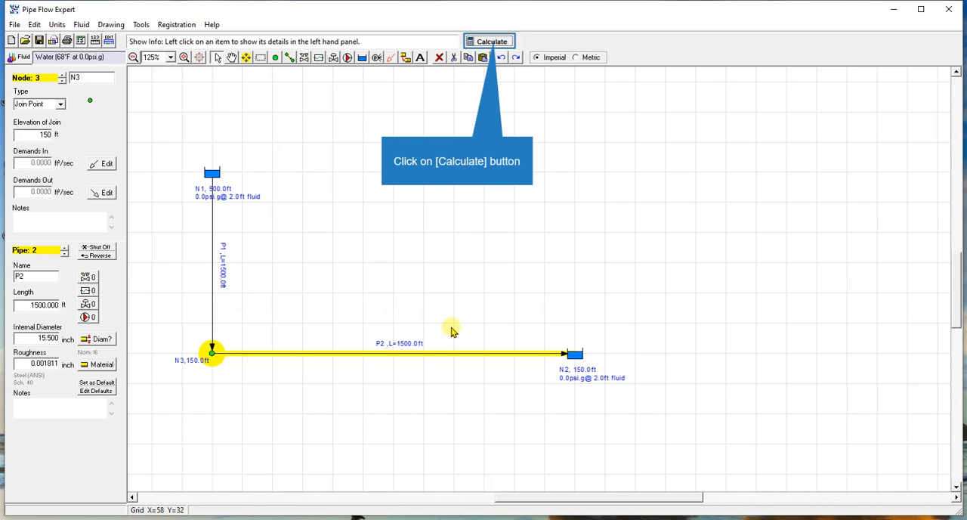
Step: Calculate the network, open the detailed results table and examine all results, including the pipes' elevation, pressure and flow type columns
click(490, 41)
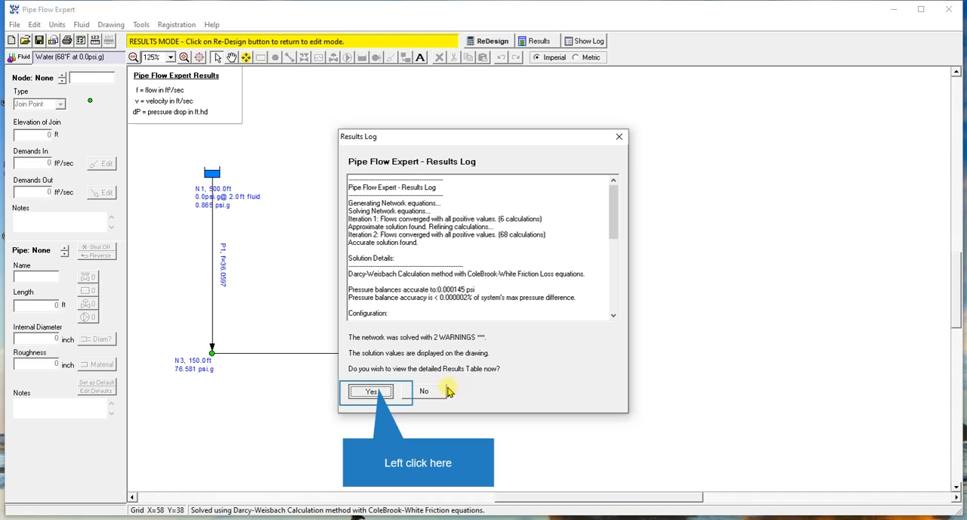
click(375, 391)
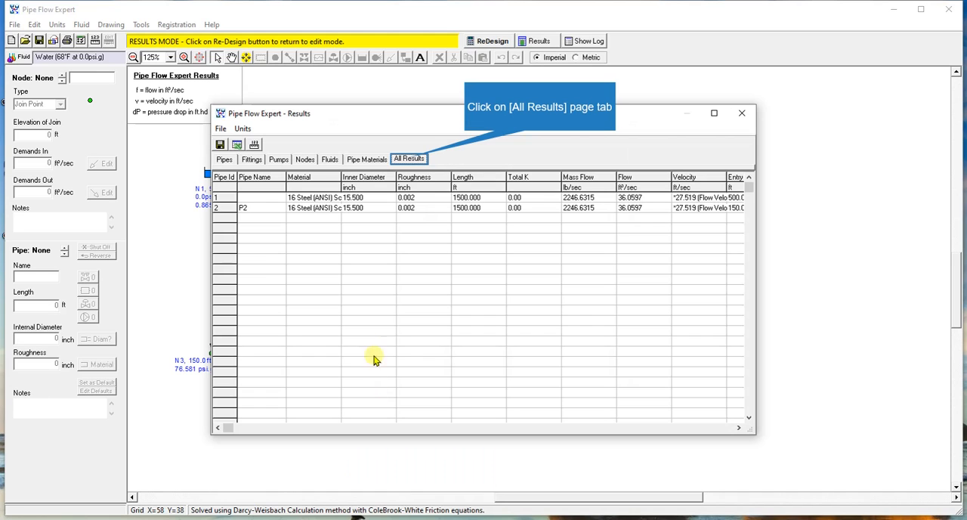
click(404, 161)
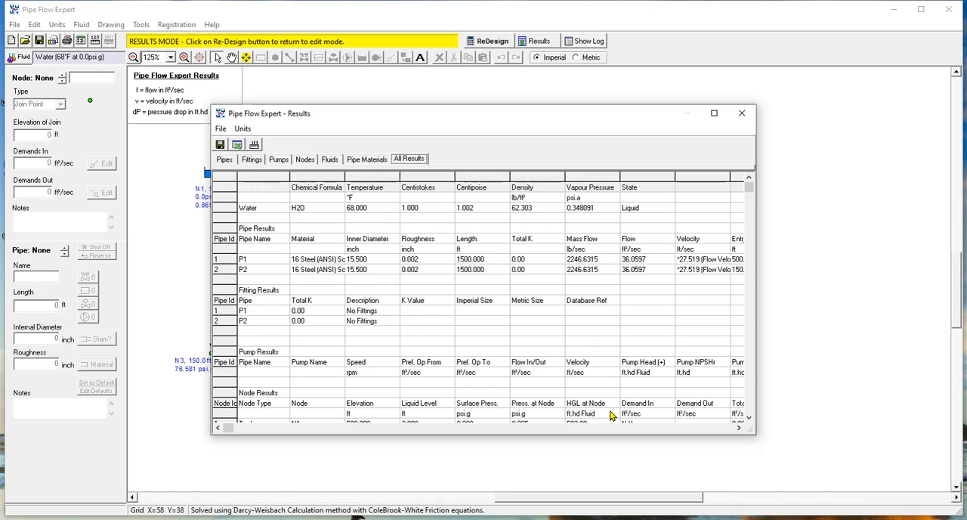
click(680, 428)
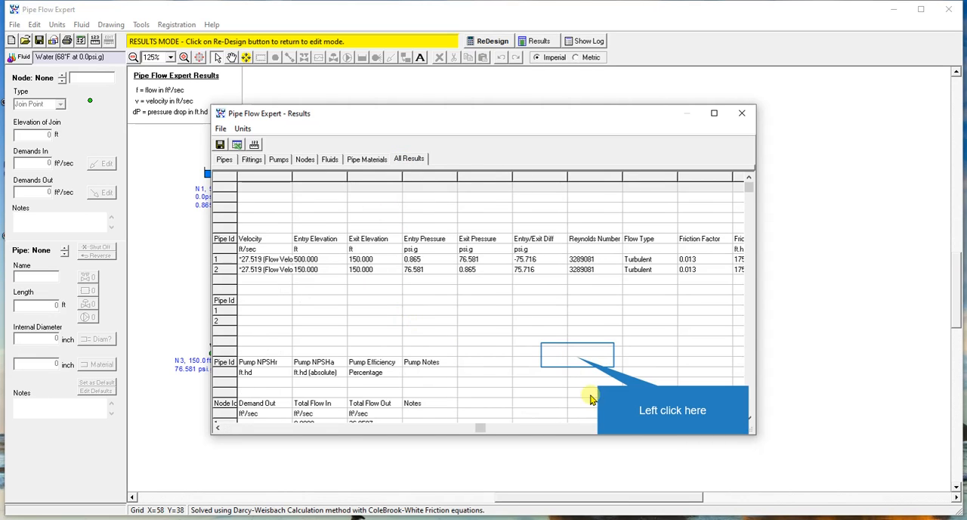
Step: Examine the node results' total flow in and total flow out columns, and close the results table
click(578, 354)
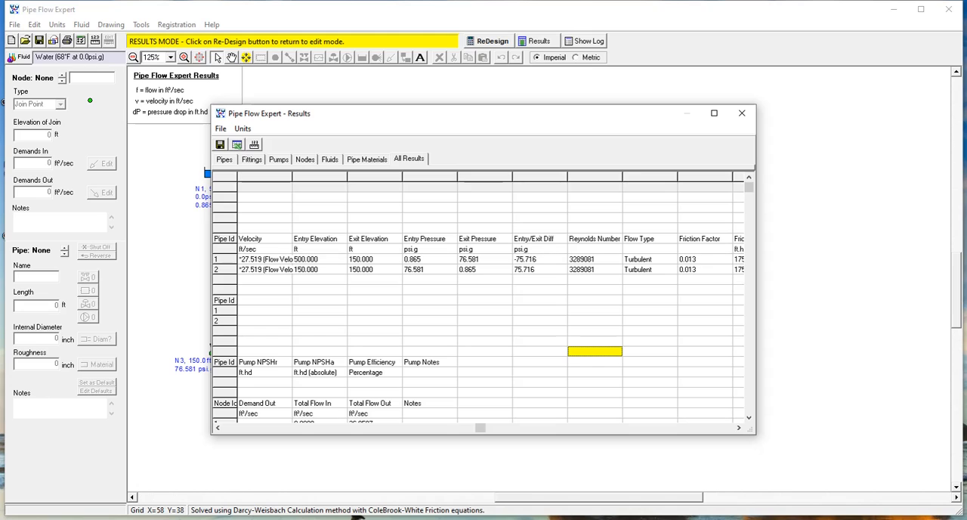
scroll(577, 355, down, 3)
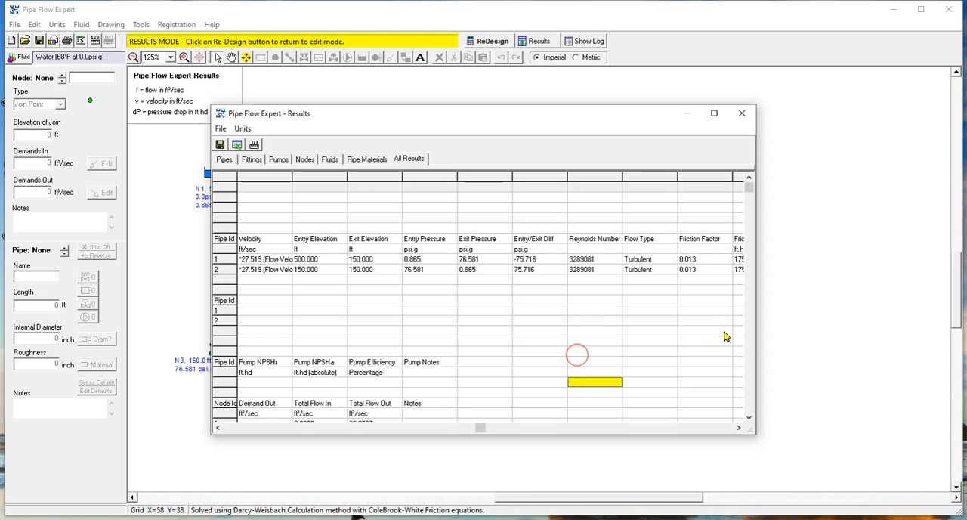
click(401, 427)
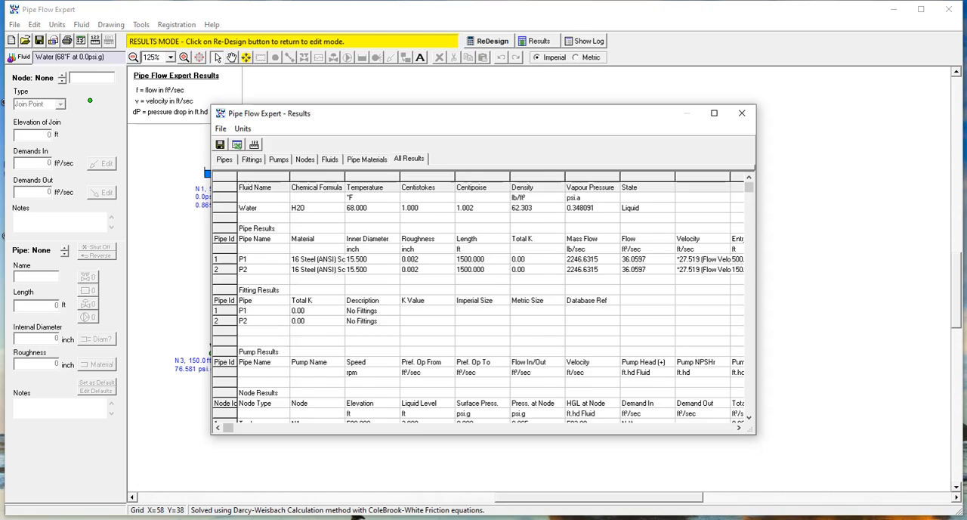
scroll(476, 348, down, 2)
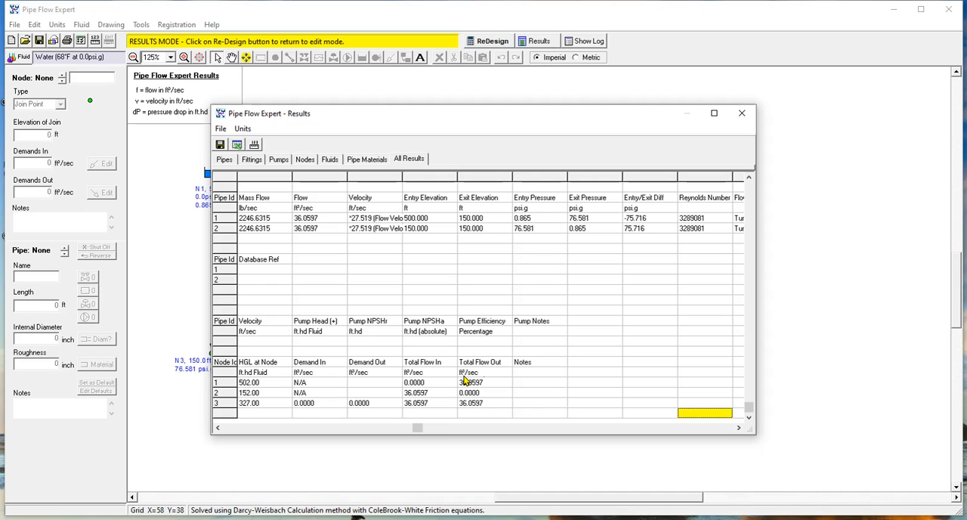
click(485, 375)
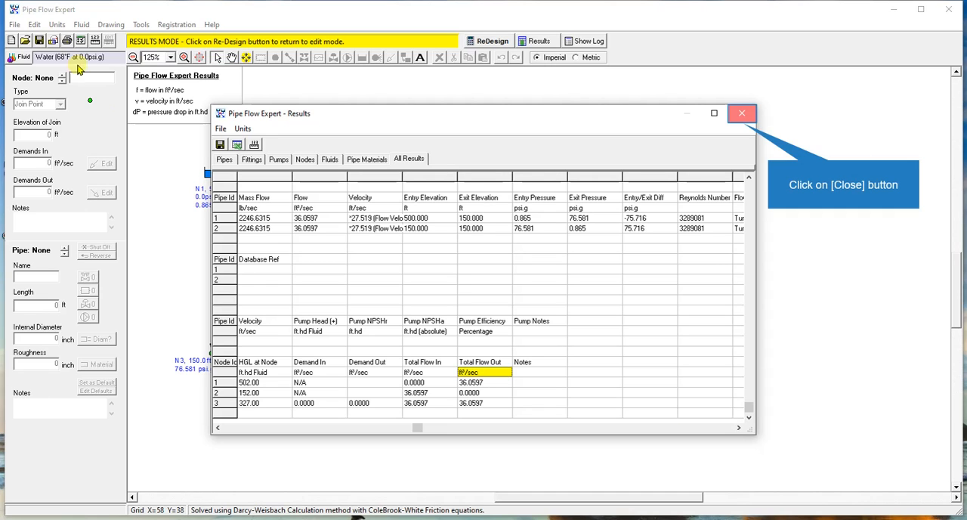
click(740, 113)
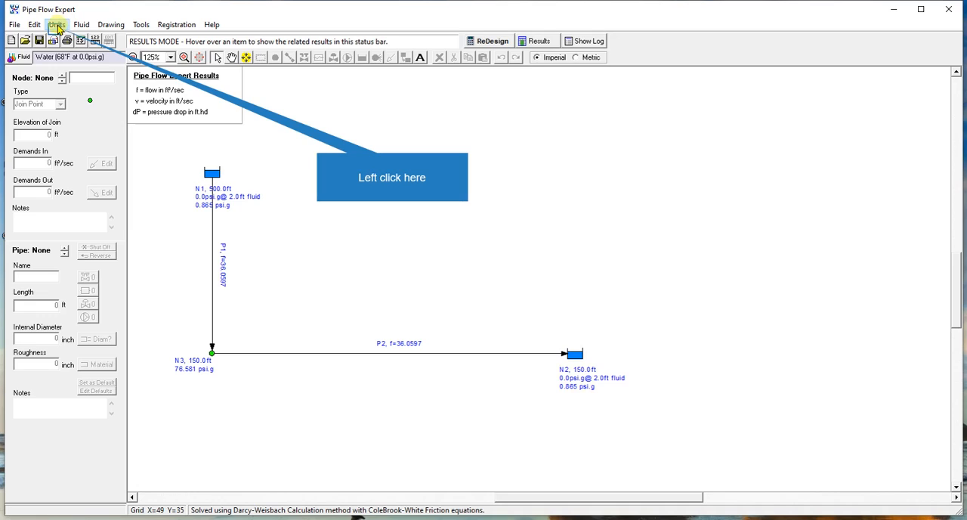
Step: Return to design mode and set the pipe flow rate unit to gallons/min (USA)
click(56, 25)
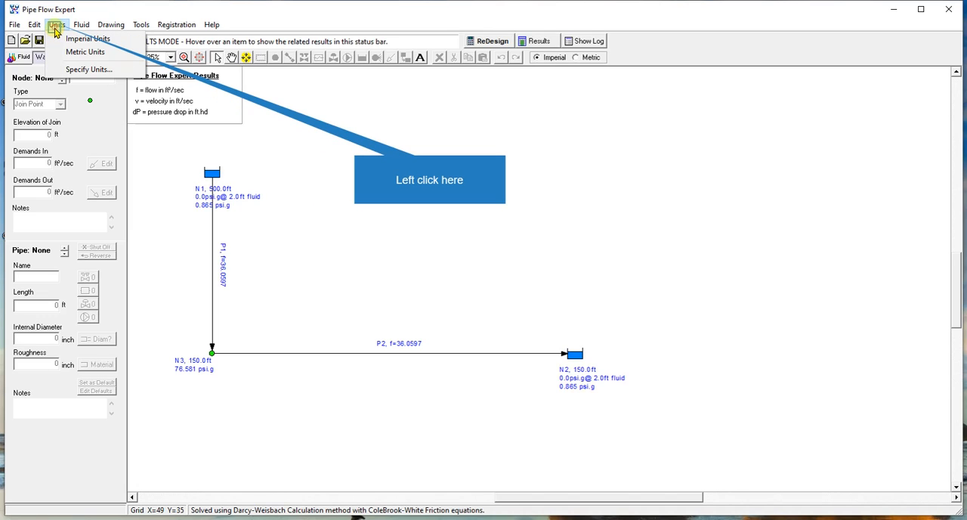
click(55, 29)
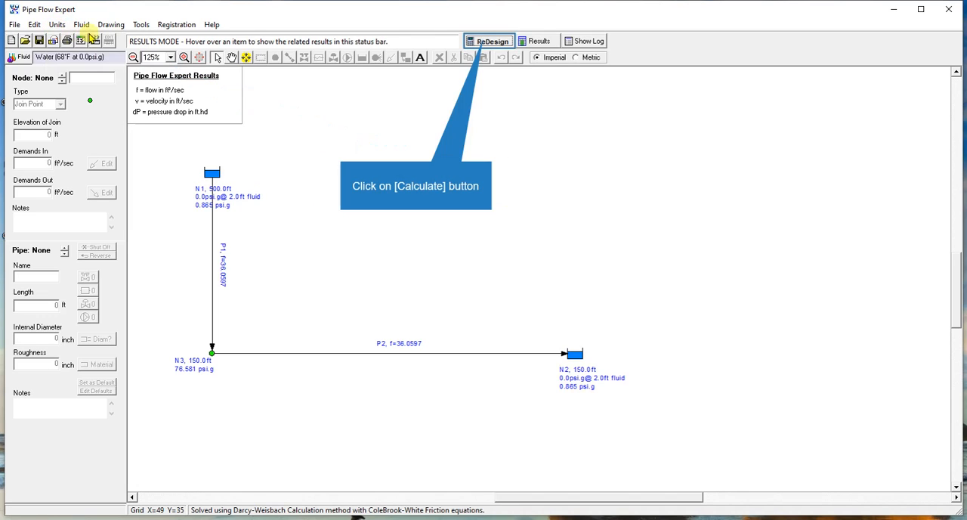
click(491, 41)
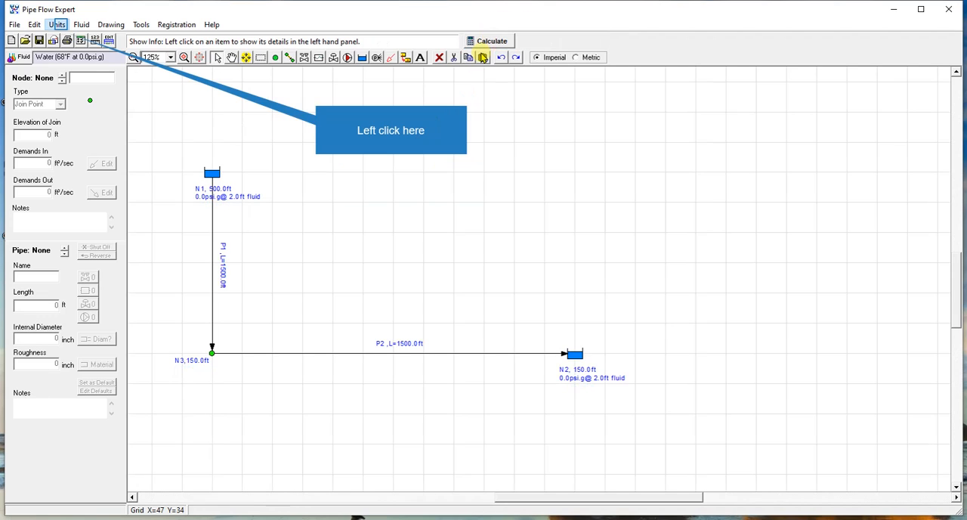
click(59, 25)
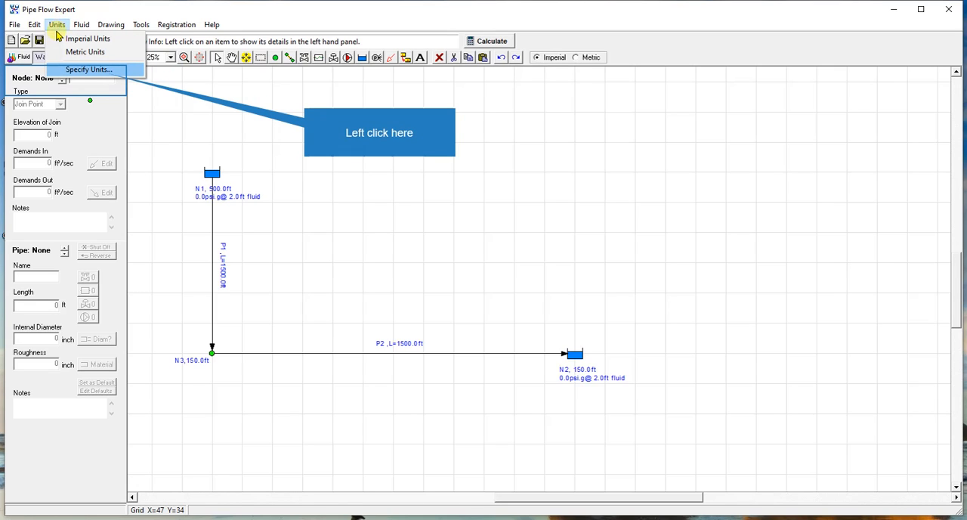
click(71, 69)
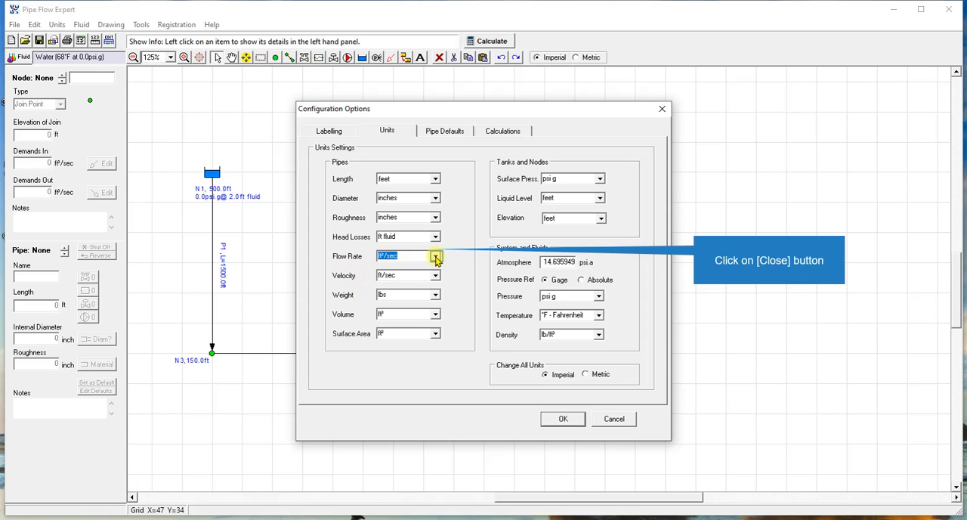
click(436, 257)
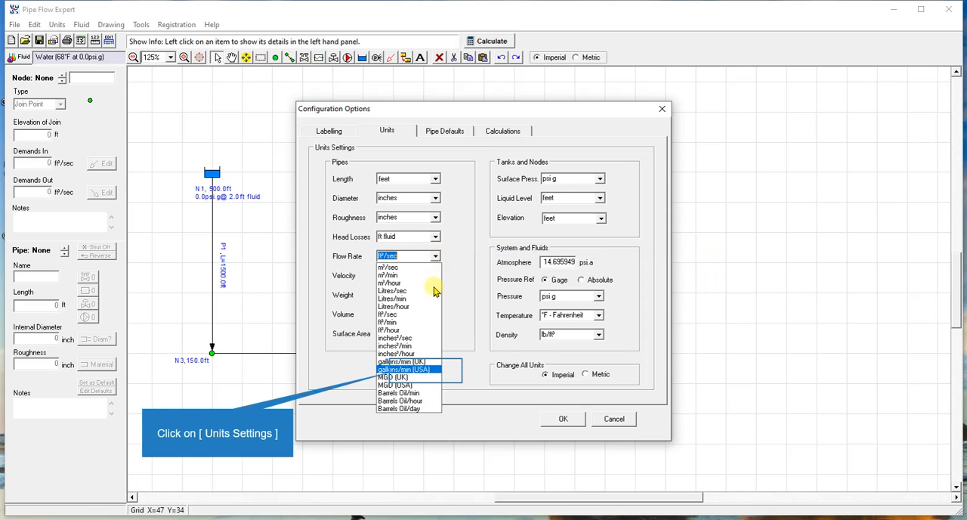
click(427, 370)
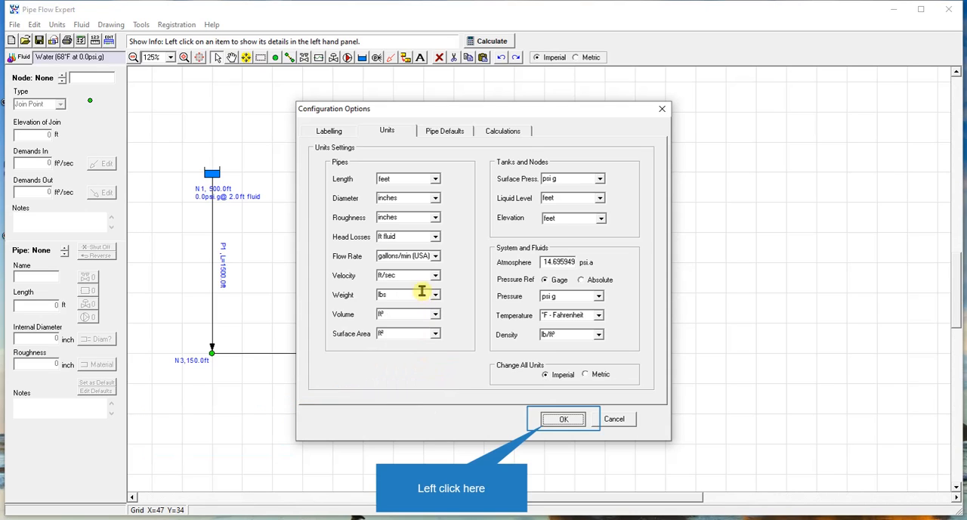
click(564, 421)
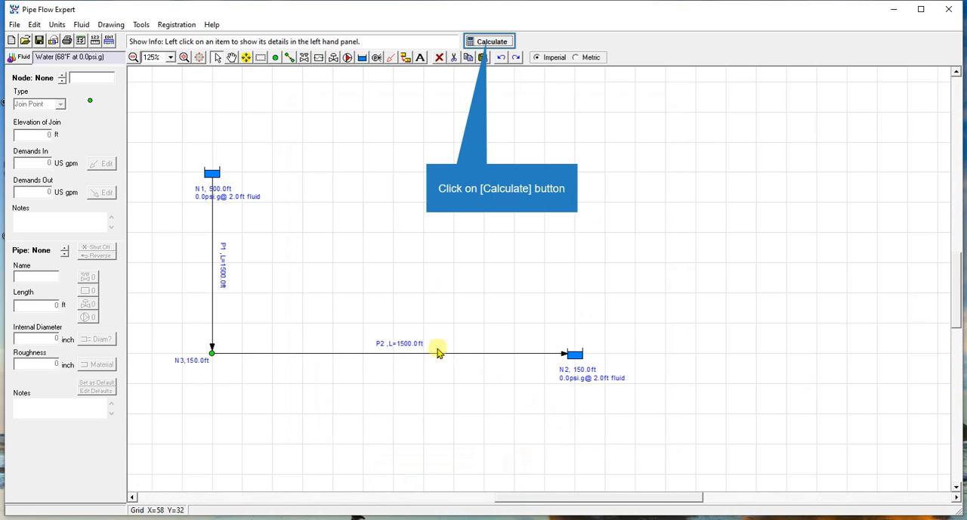
Step: Recalculate the network and open the complete set of results in the detailed results table
click(492, 42)
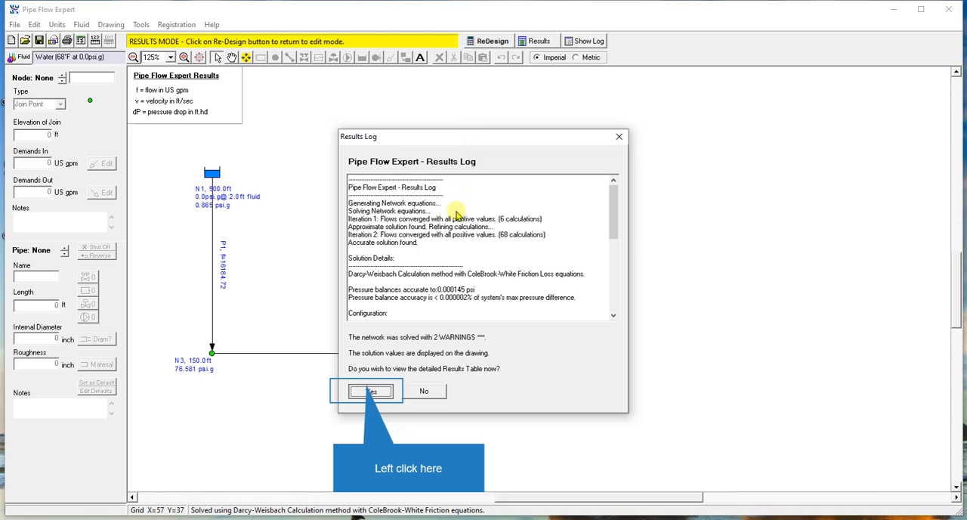
click(370, 391)
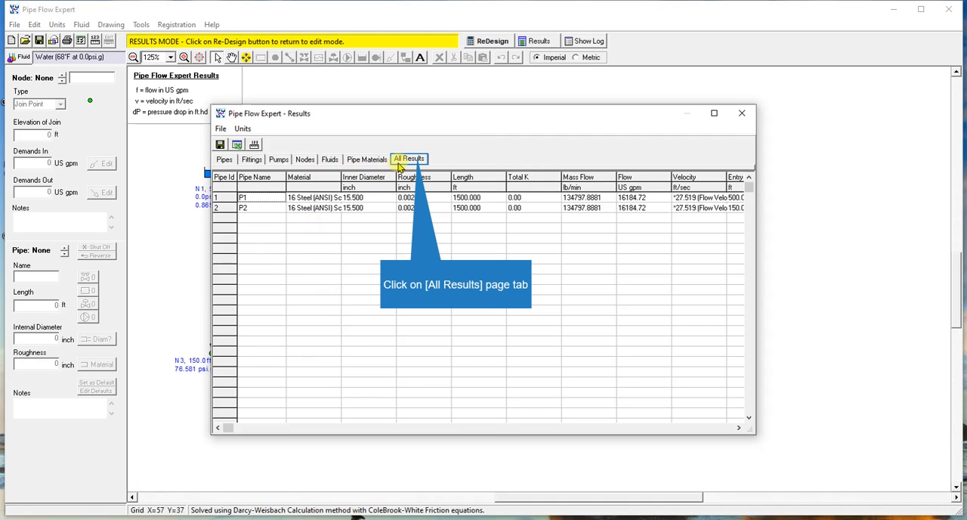
click(410, 161)
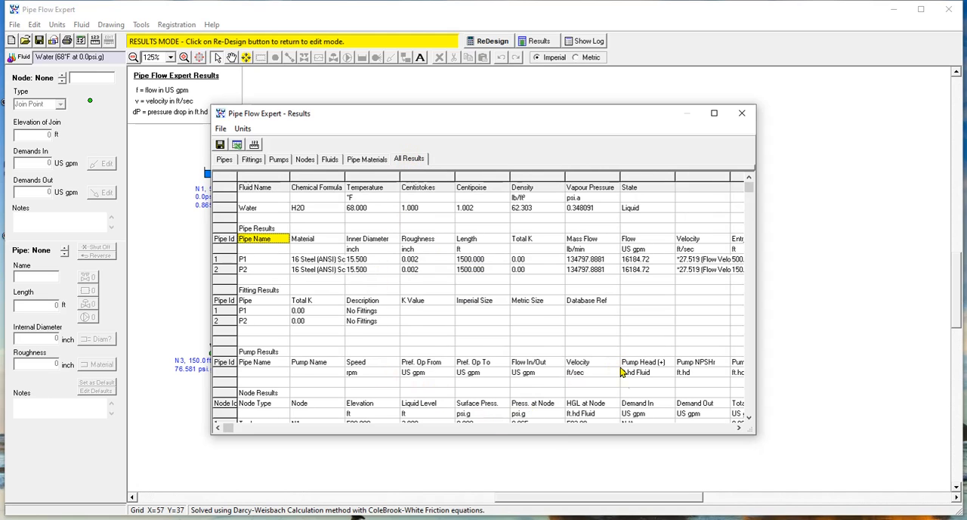
Step: Examine the pipe and node results in US gpm, ending with the total flow out of join point N3 and tank N1
double_click(739, 428)
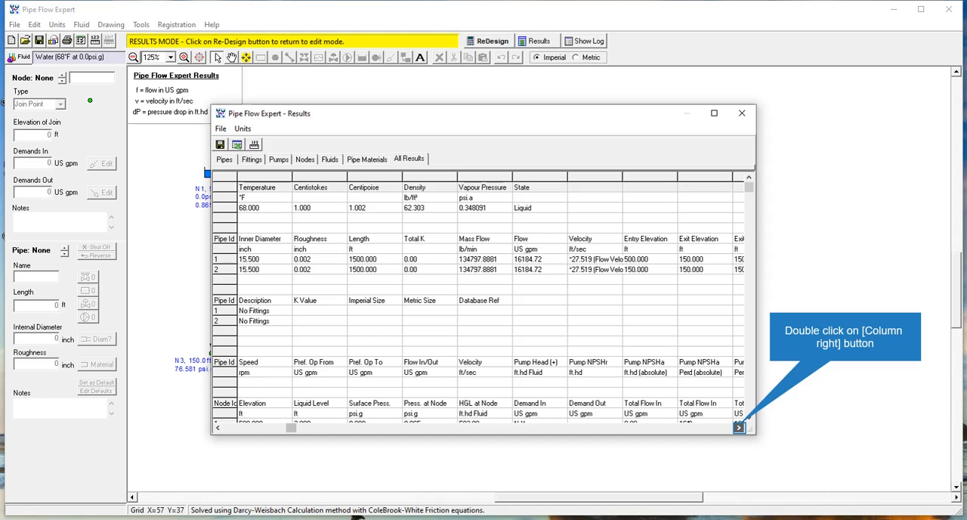
click(740, 428)
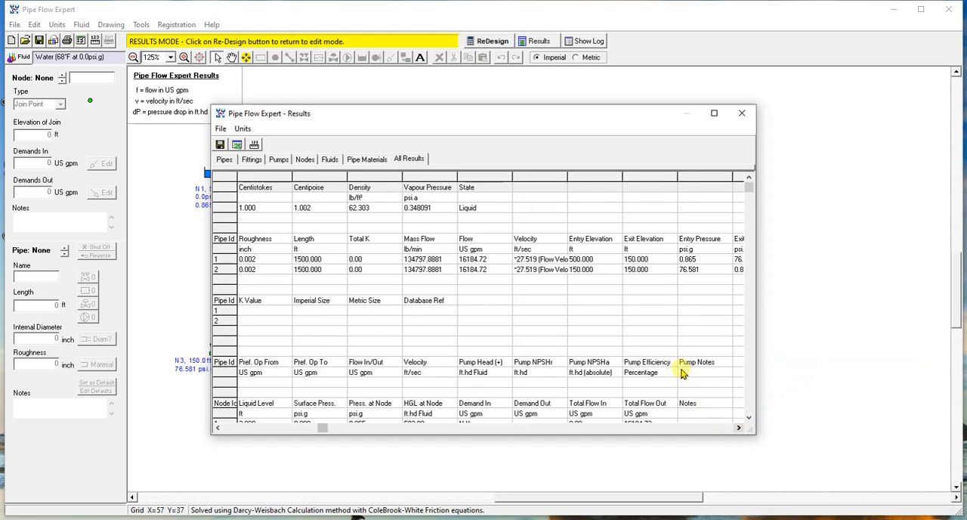
scroll(682, 370, down, 18)
scroll(682, 374, down, 3)
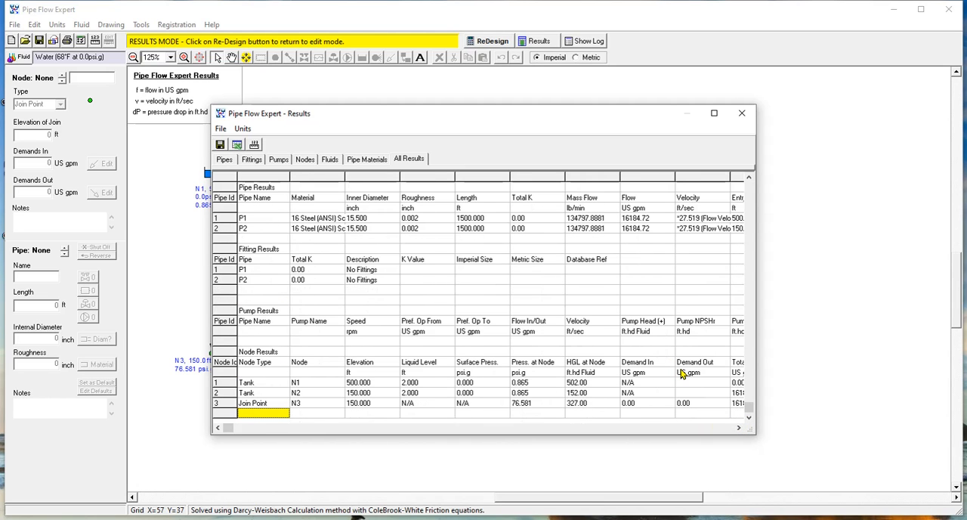
scroll(680, 374, up, 12)
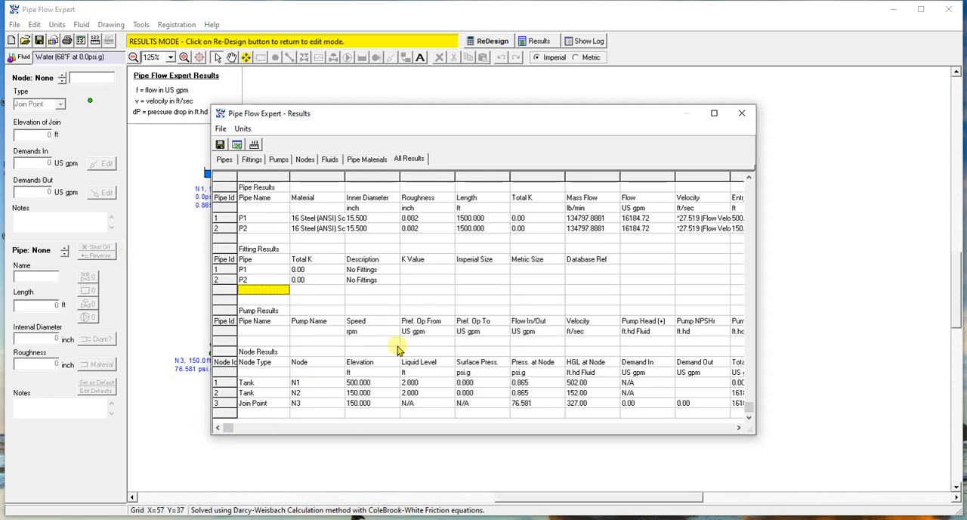
click(643, 292)
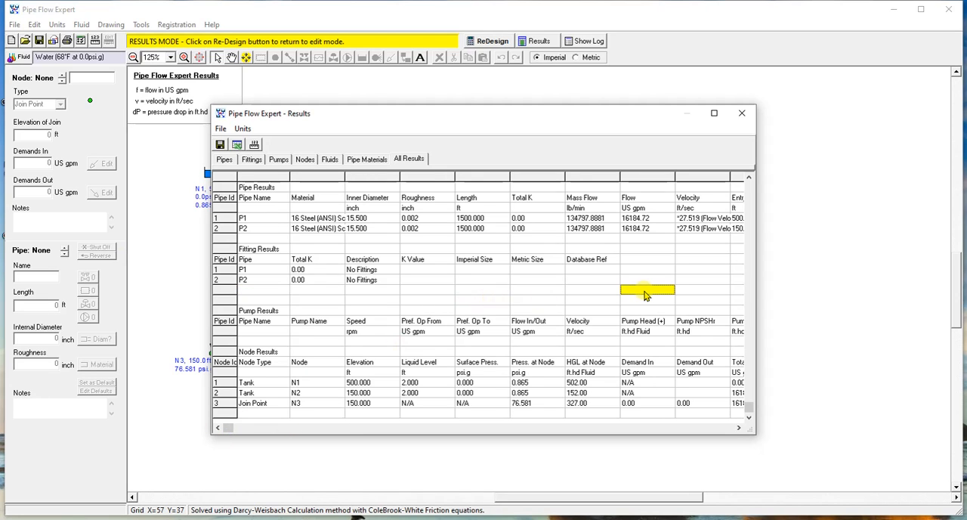
scroll(644, 295, down, 12)
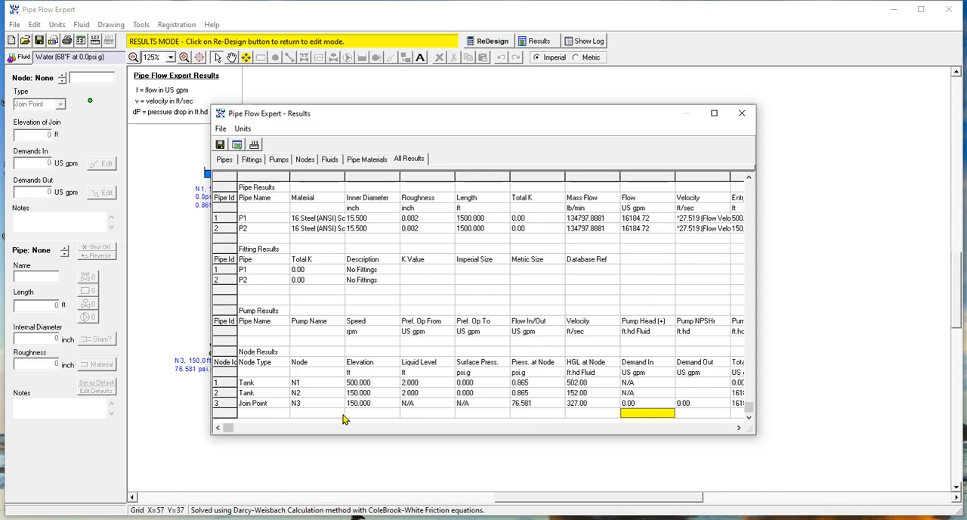
click(733, 429)
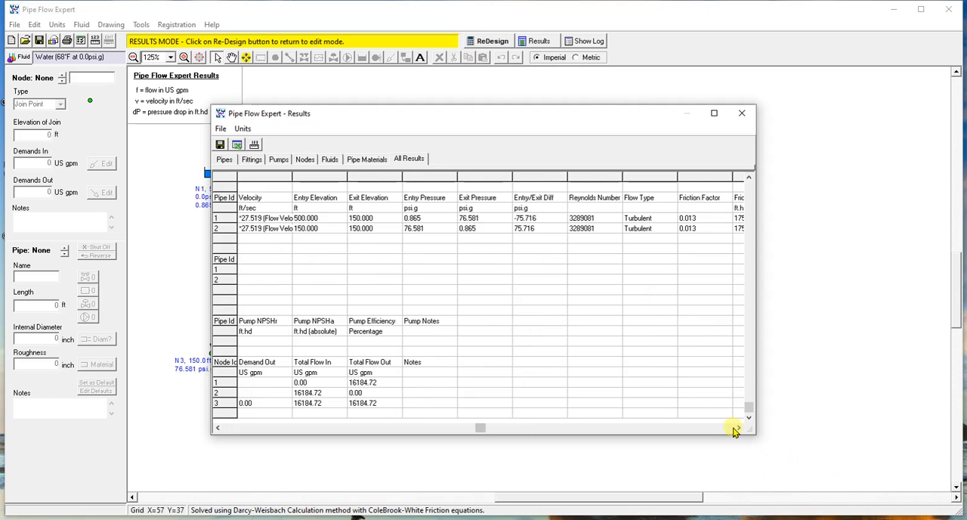
click(365, 404)
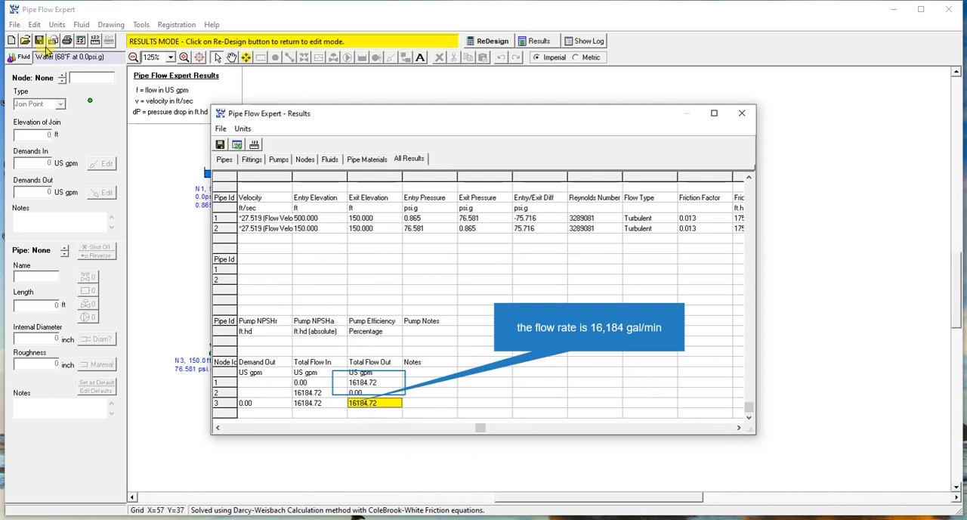
click(370, 384)
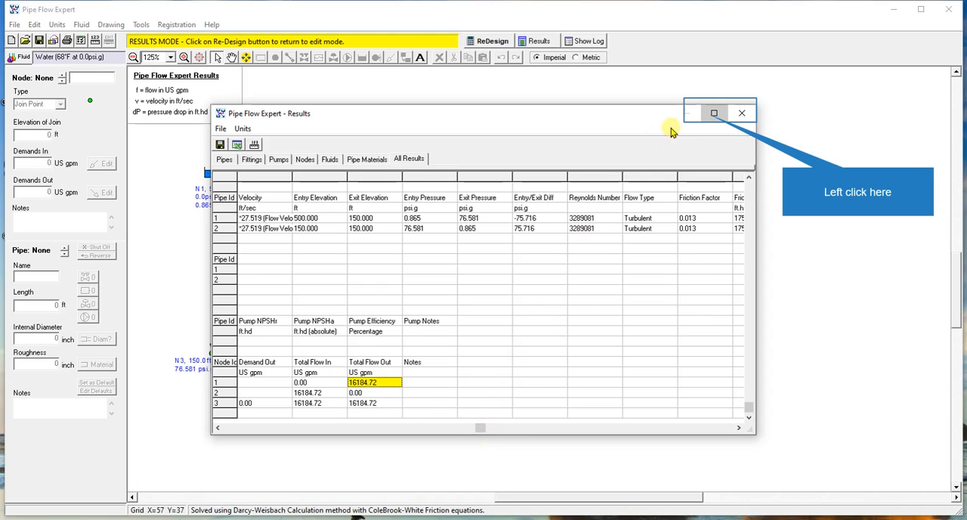
Step: Enlarge the results table to inspect the total flow out for nodes N1, N2 and N3, and close the table
click(715, 112)
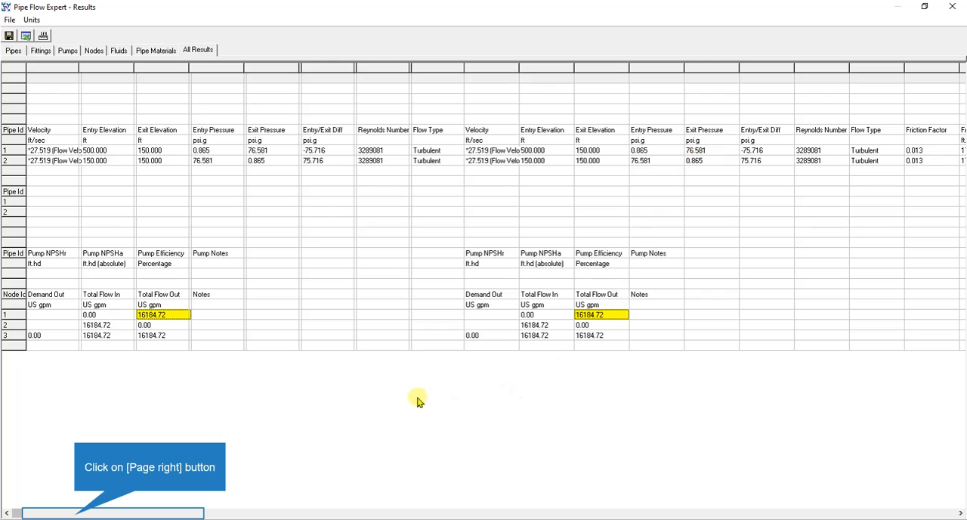
click(76, 514)
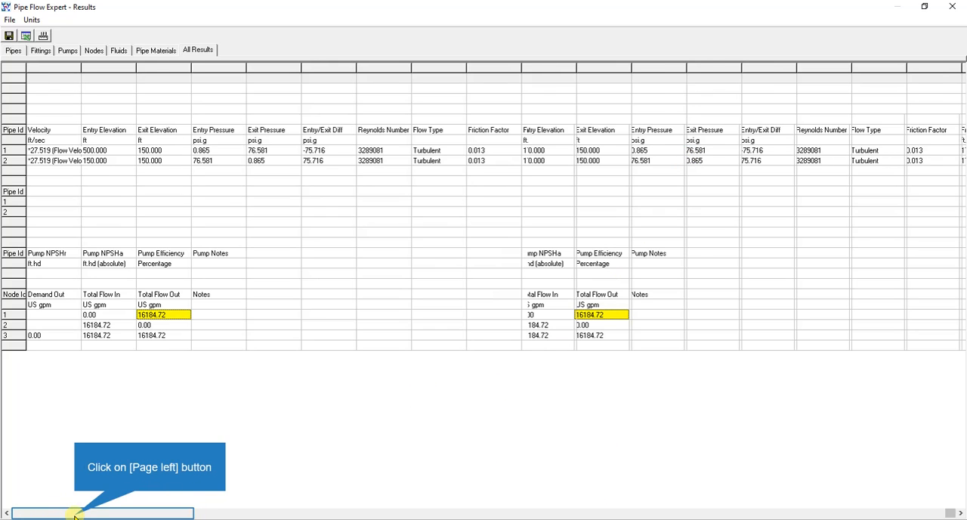
click(76, 514)
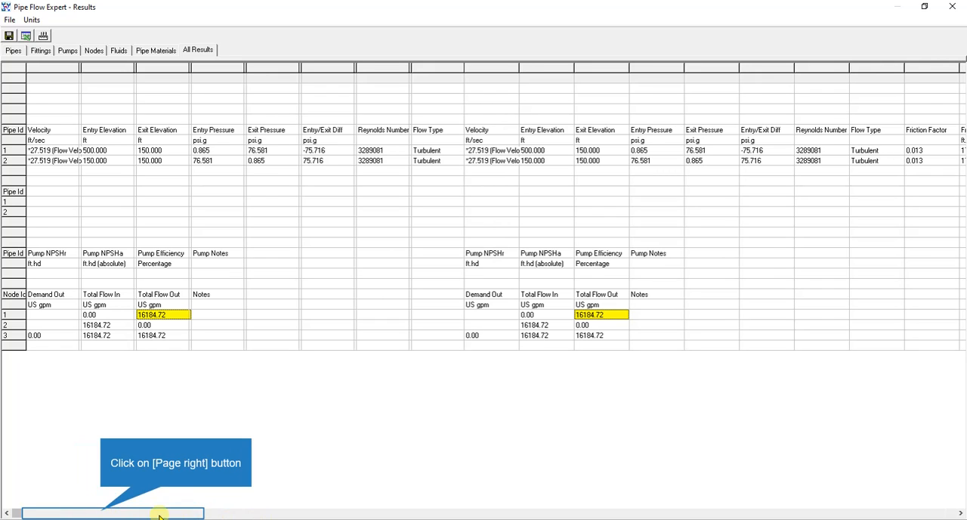
click(101, 513)
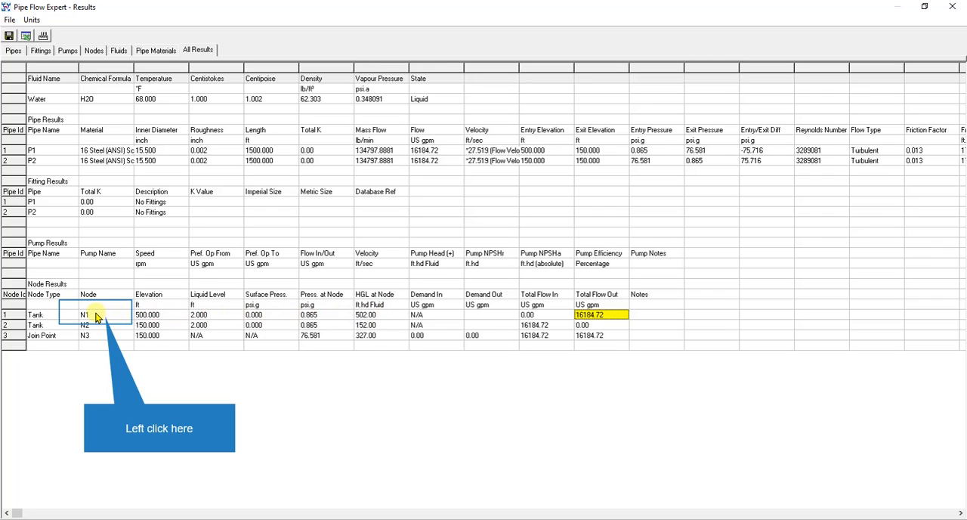
click(99, 316)
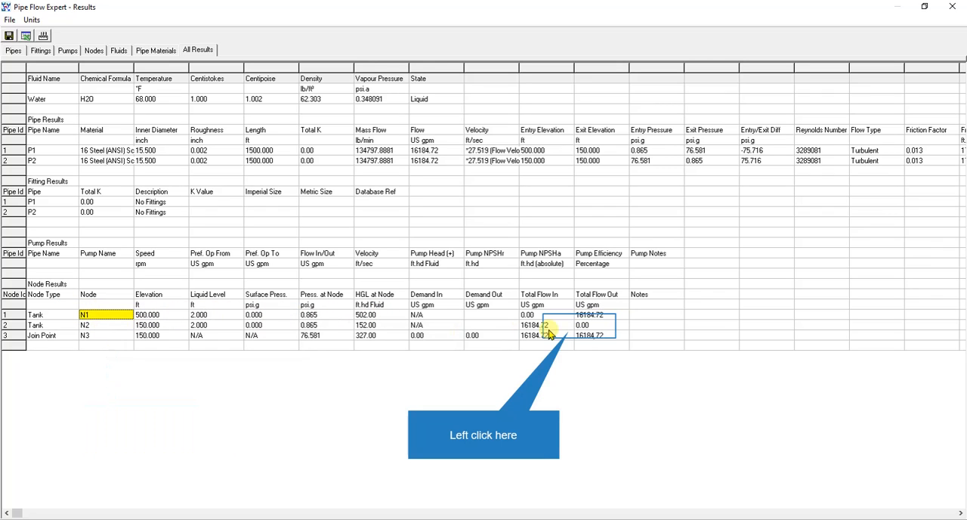
click(580, 325)
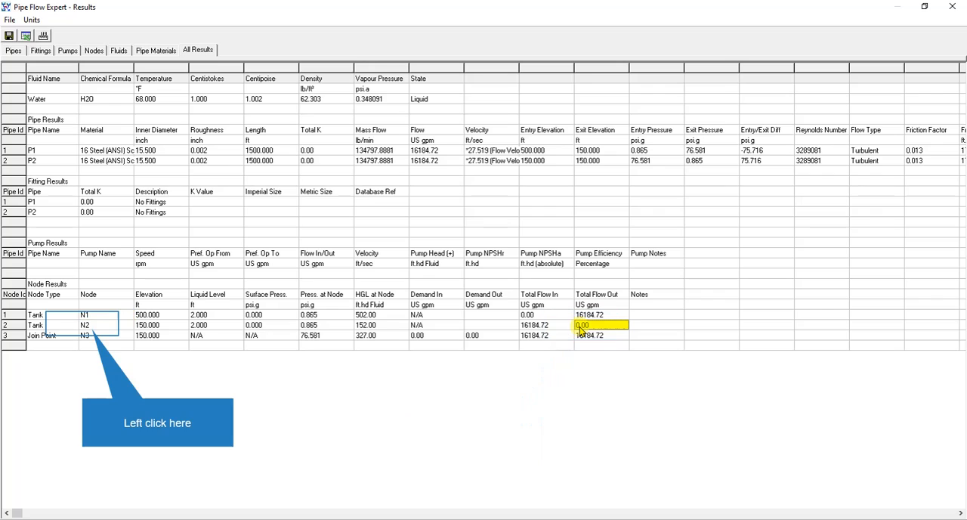
click(83, 325)
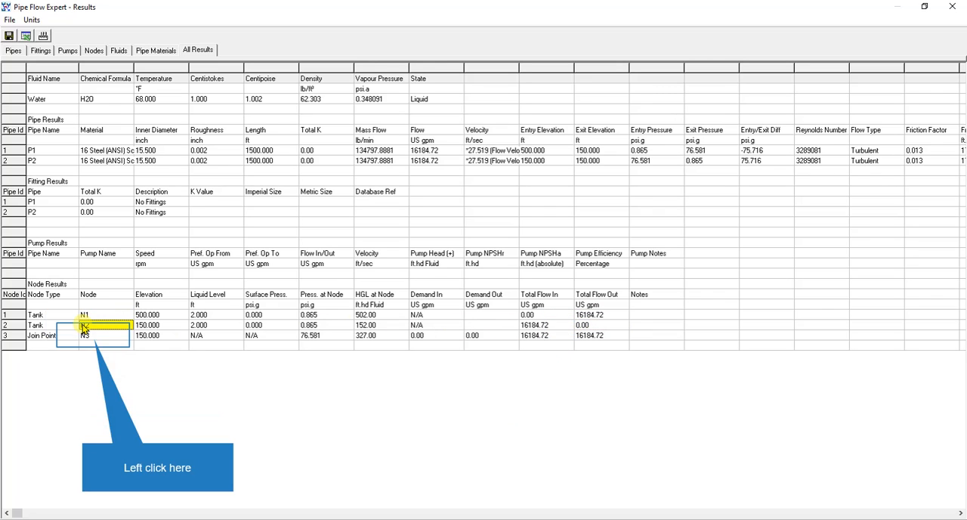
click(94, 339)
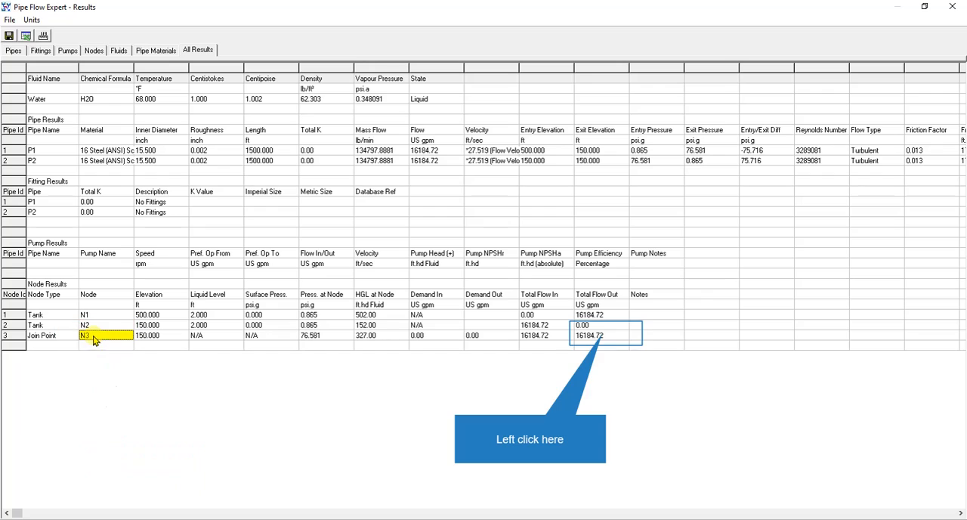
click(604, 335)
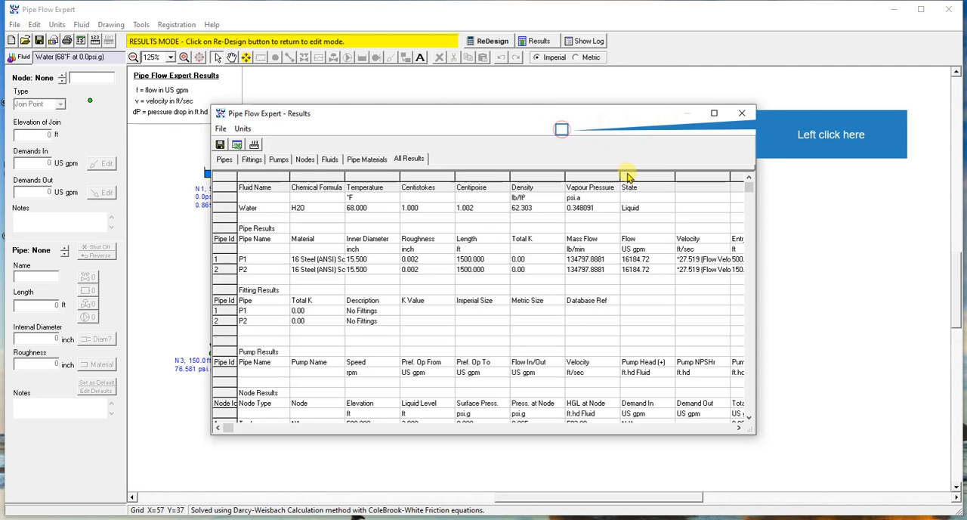
click(521, 128)
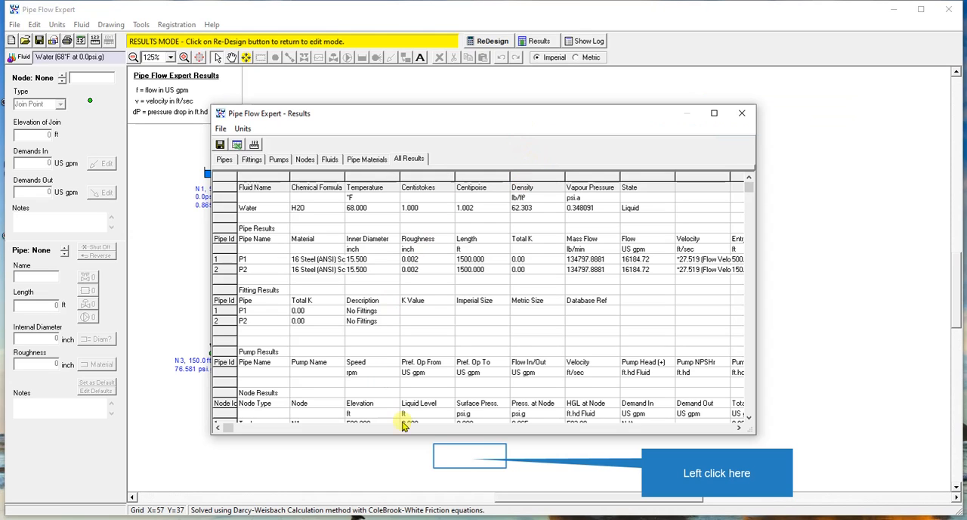
click(469, 454)
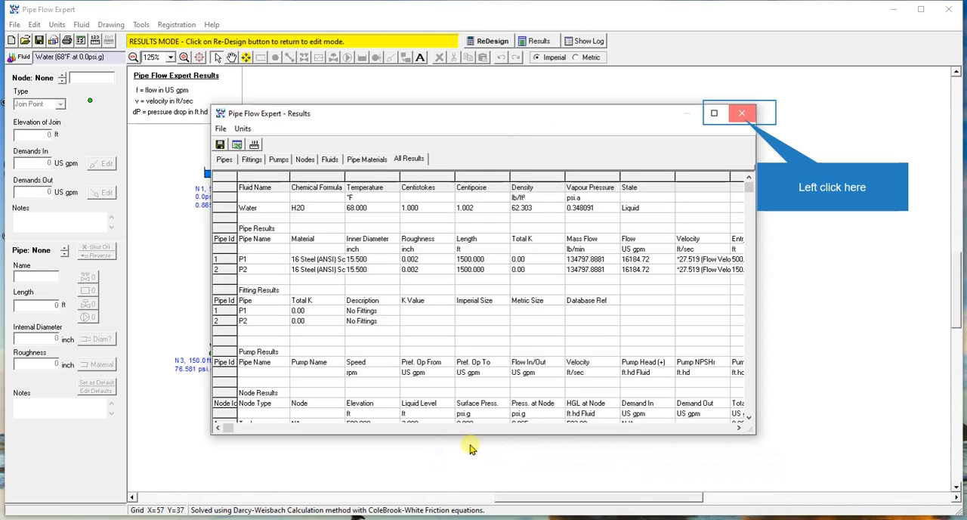
click(741, 115)
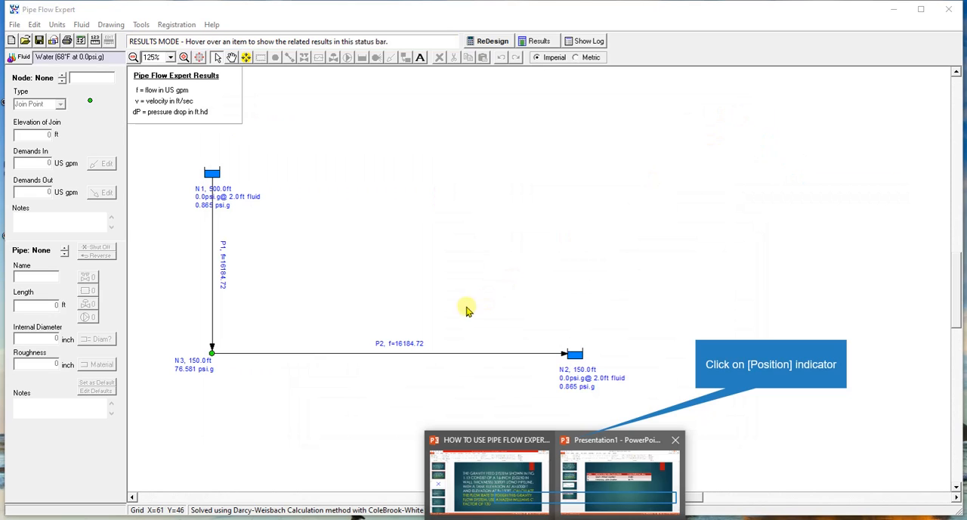